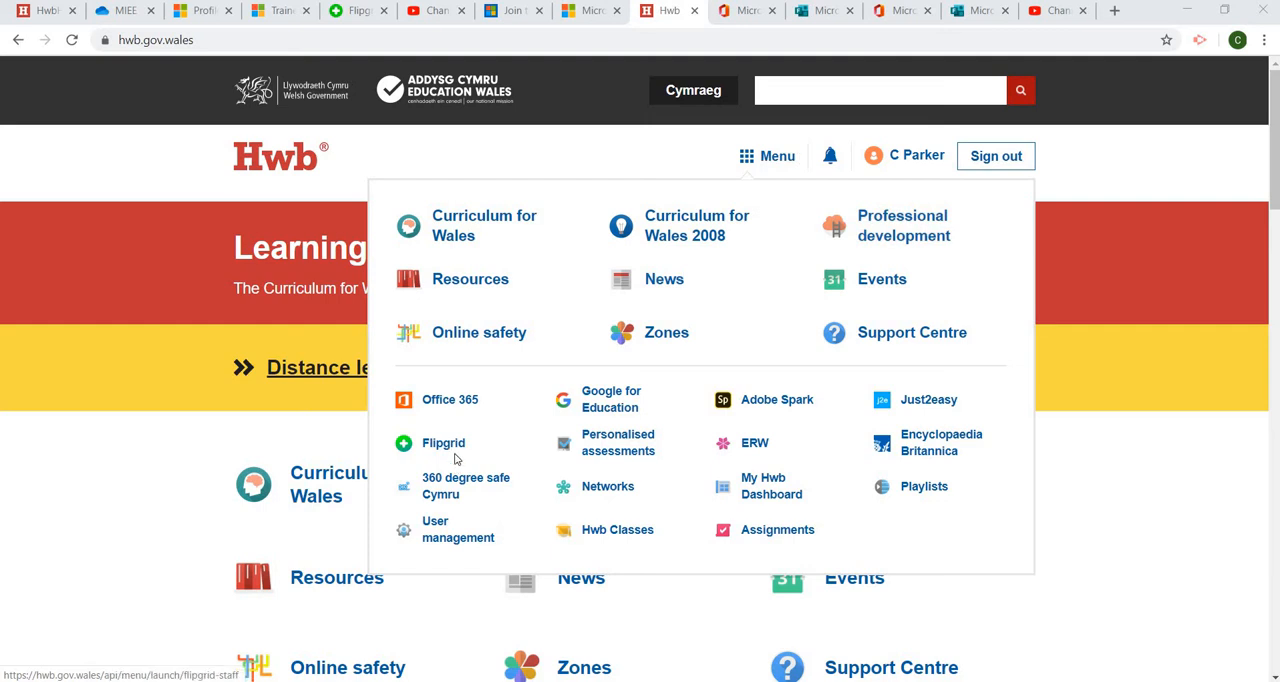
Open Office 365 from the Hwb menu, switch to Forms and start a new form
{"action": "left_click", "coordinate": [463, 409]}
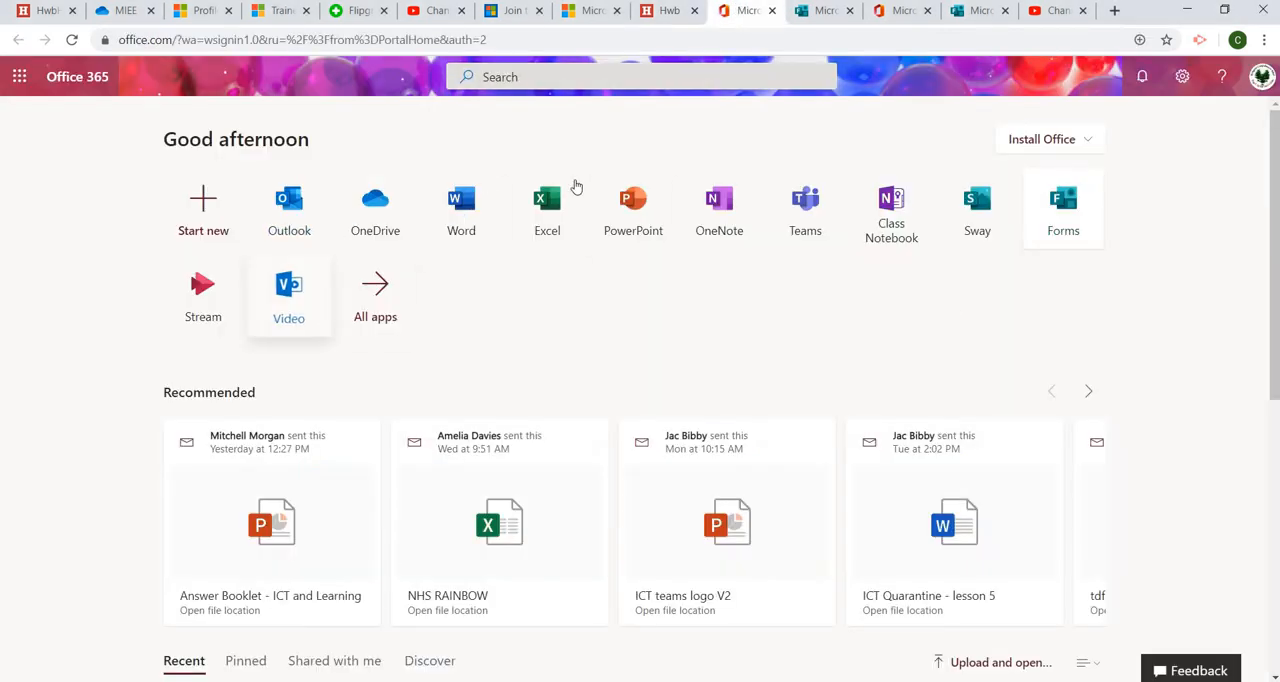
{"action": "left_click", "coordinate": [820, 24]}
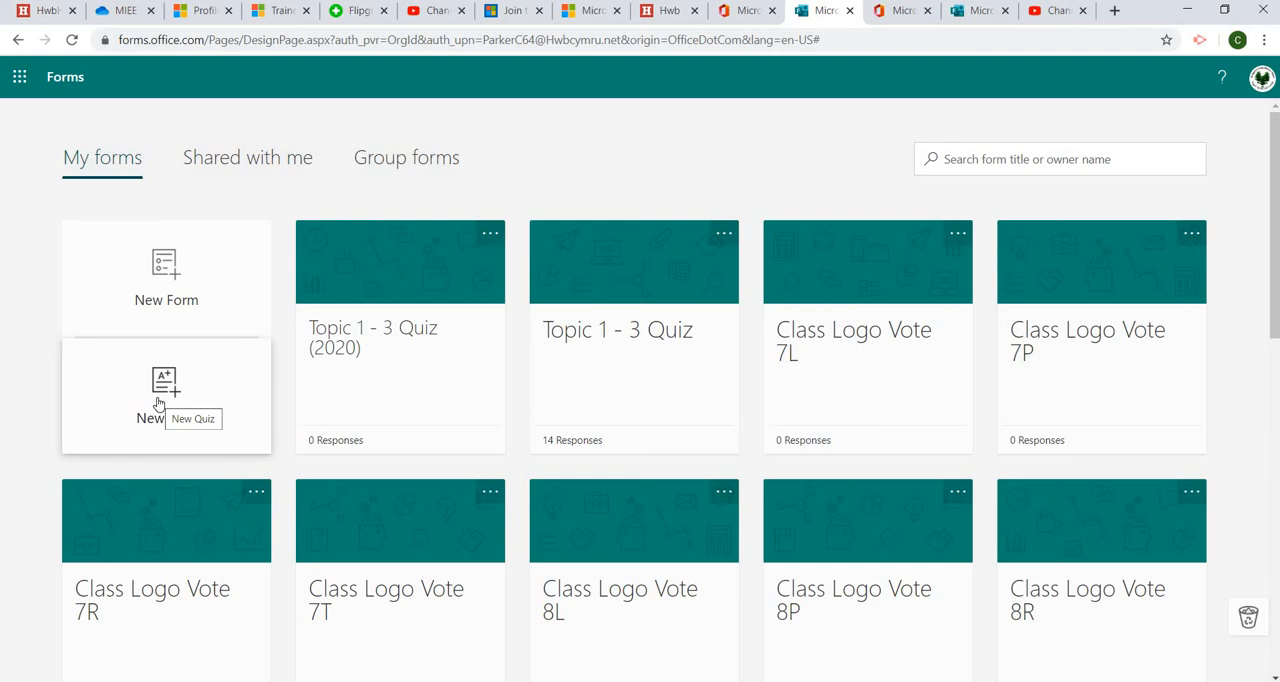
{"action": "left_click", "coordinate": [200, 300]}
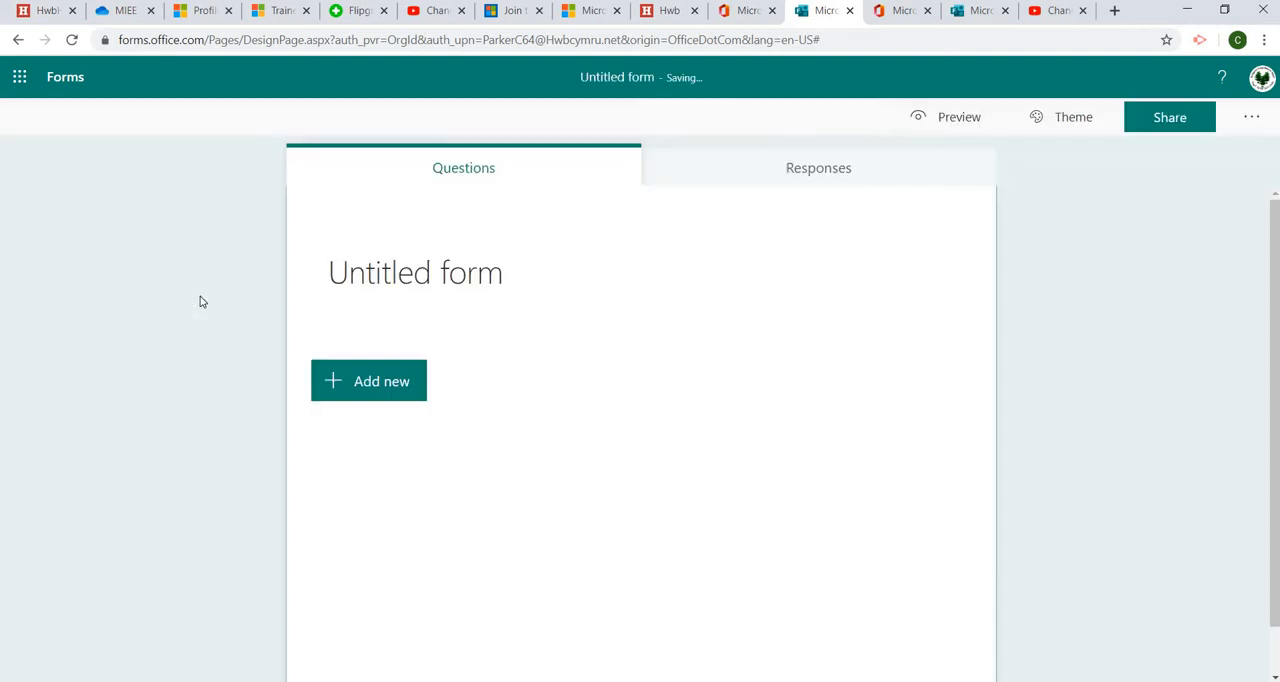
Title the new form 'example' and add a Choice question to it
{"action": "left_click", "coordinate": [376, 266]}
{"action": "type", "text": "example"}
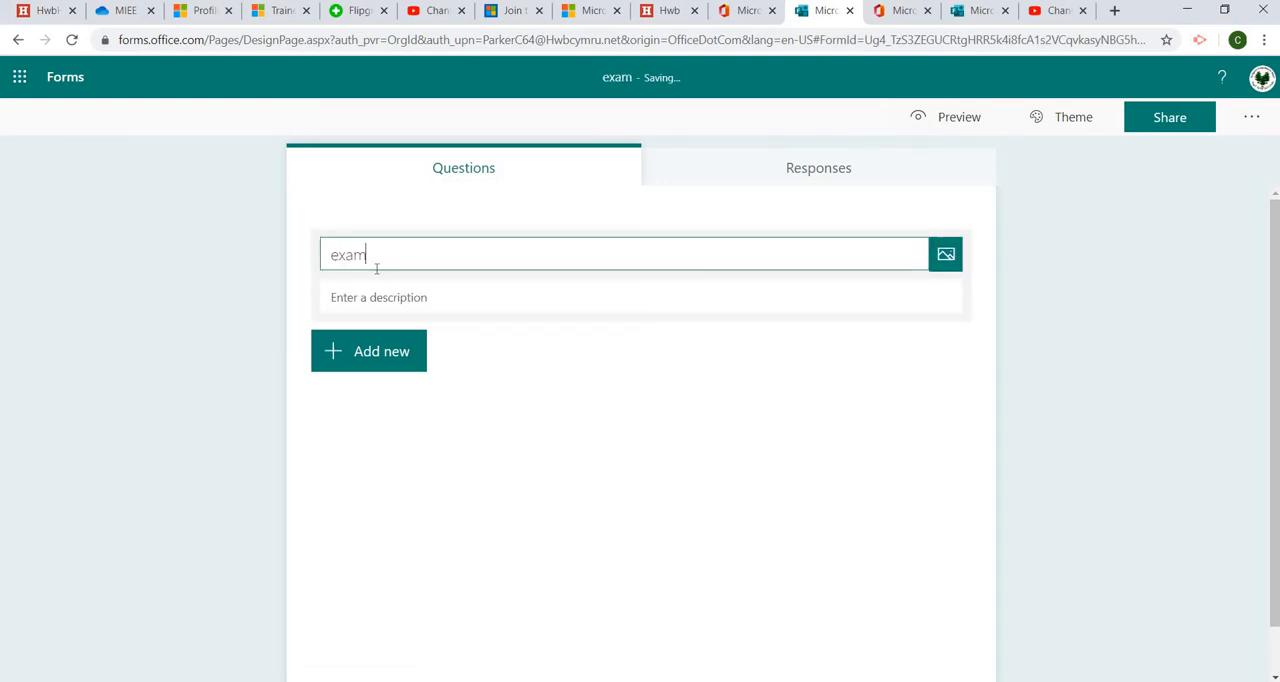
{"action": "left_click", "coordinate": [405, 368]}
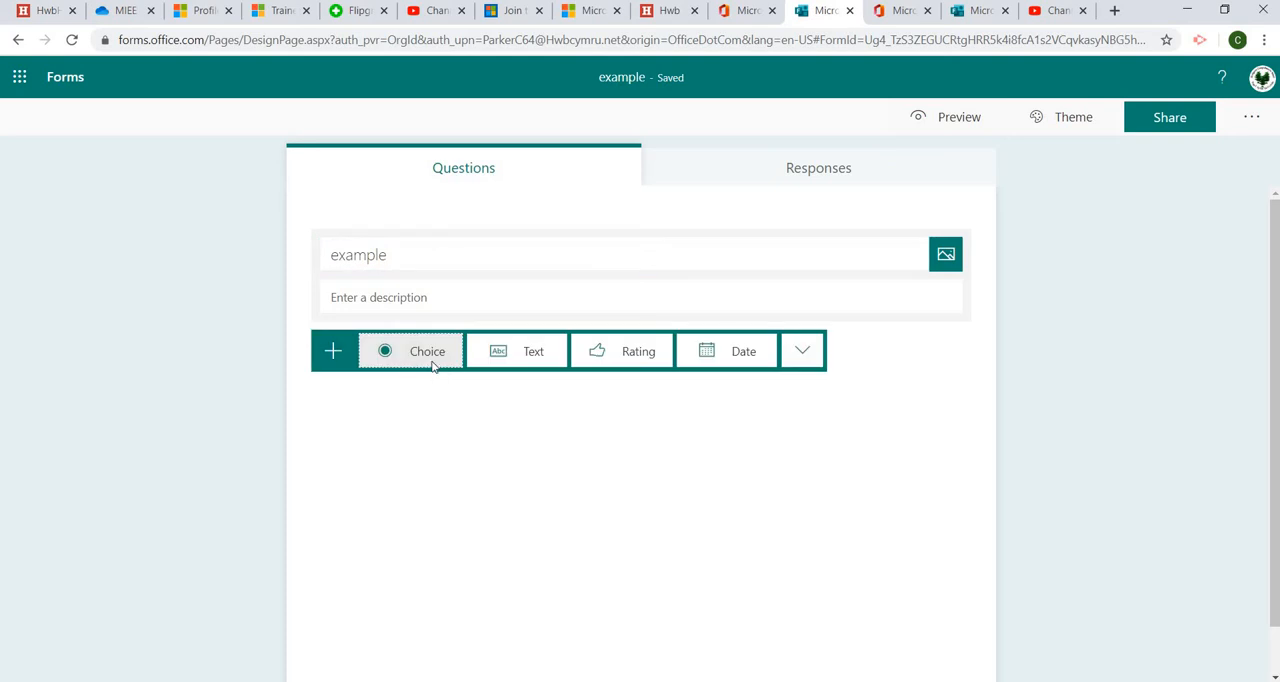
{"action": "left_click", "coordinate": [430, 366]}
Add a Text question and then a Rating question below the Choice question
{"action": "left_click", "coordinate": [400, 586]}
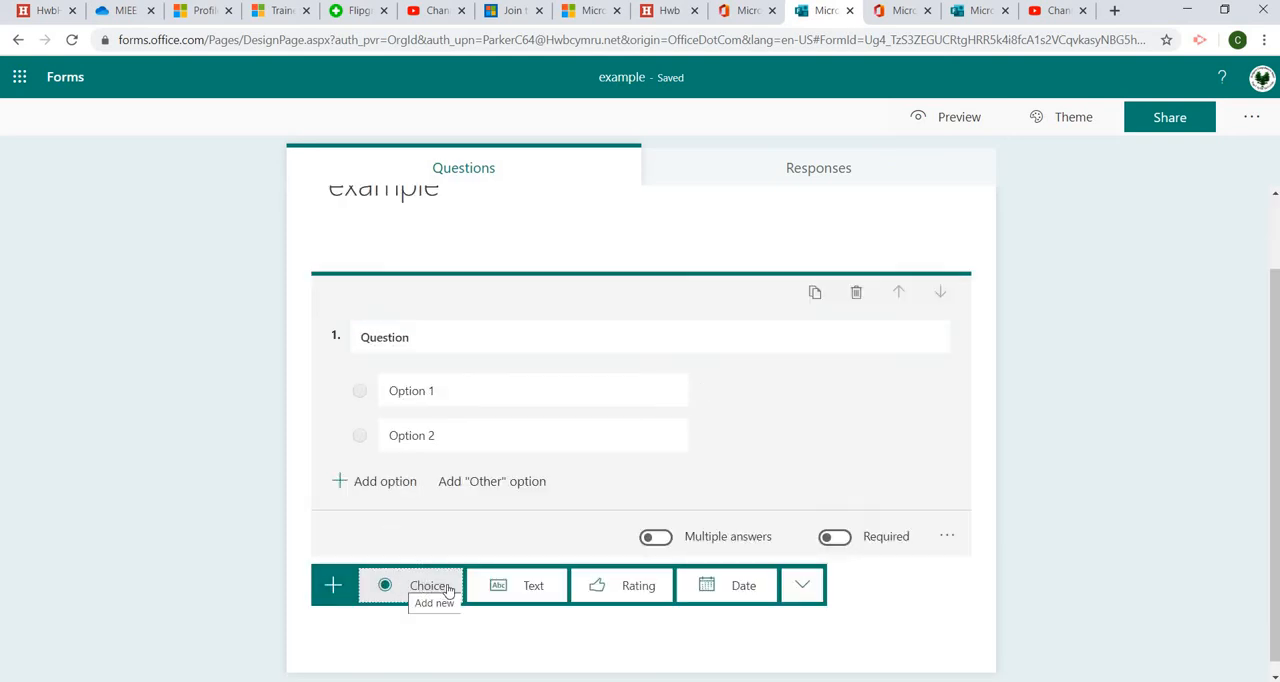
{"action": "left_click", "coordinate": [516, 586]}
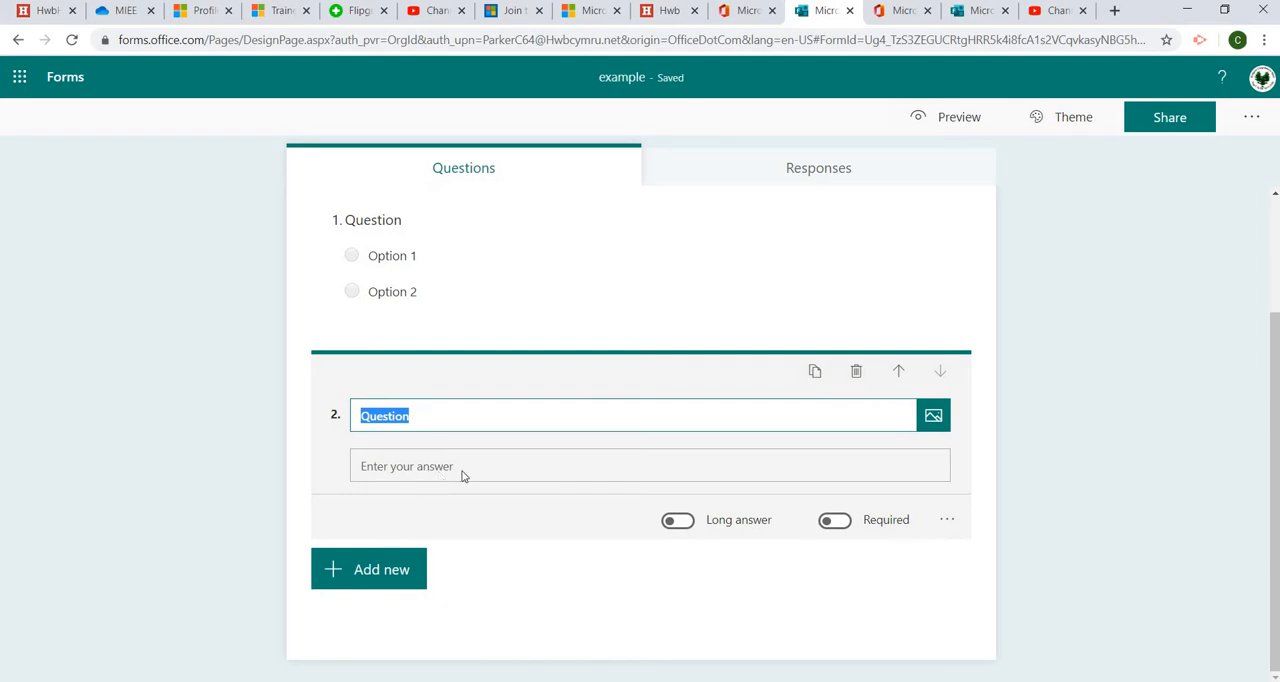
{"action": "left_click", "coordinate": [381, 569]}
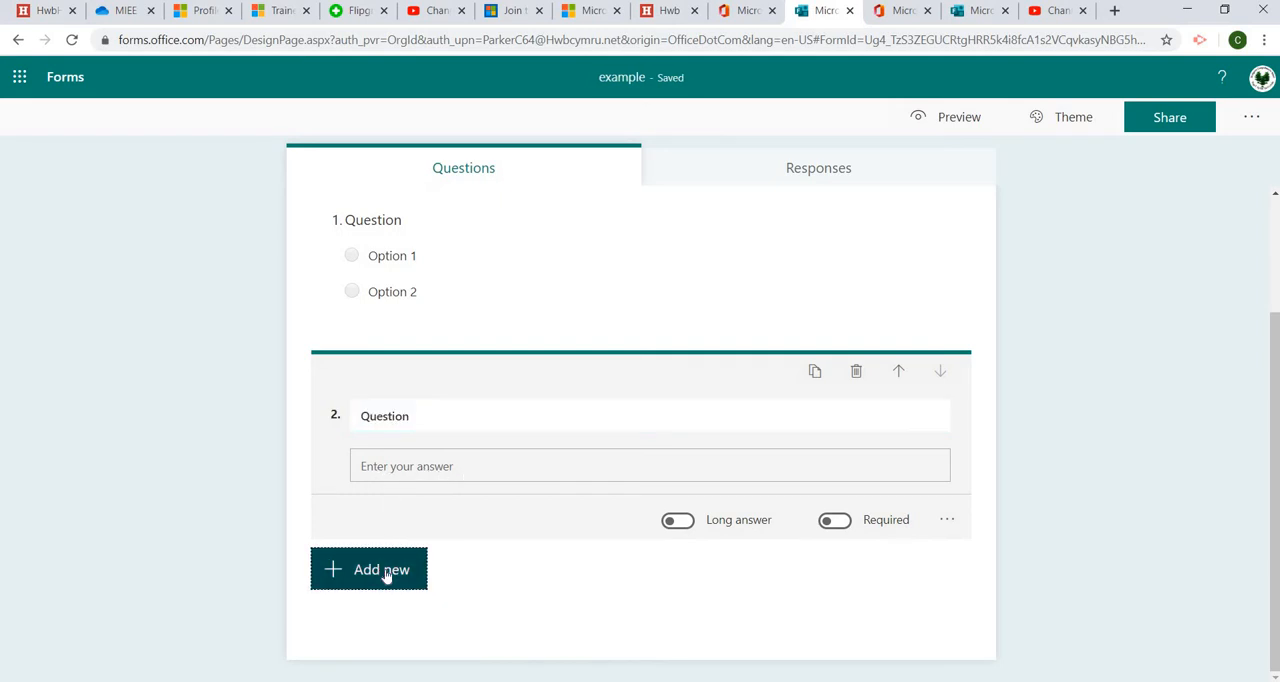
{"action": "left_click", "coordinate": [646, 572]}
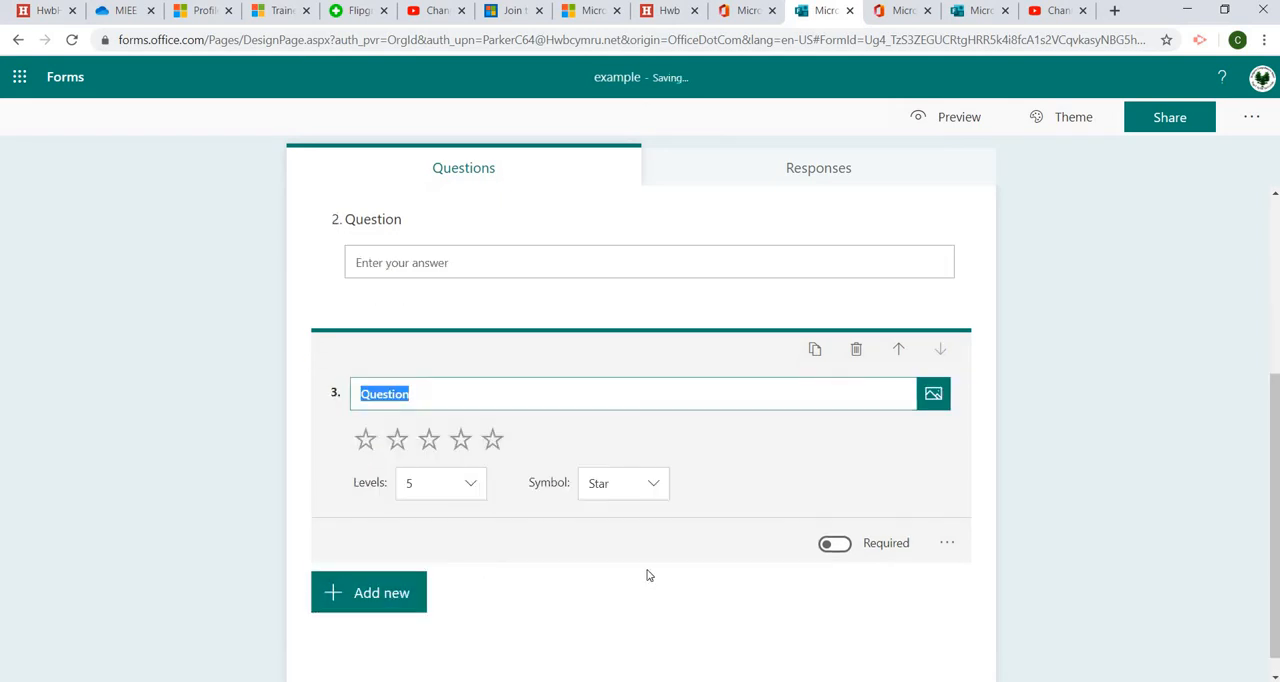
Preview the form as a respondent would see it and return to editing
{"action": "left_click", "coordinate": [400, 591]}
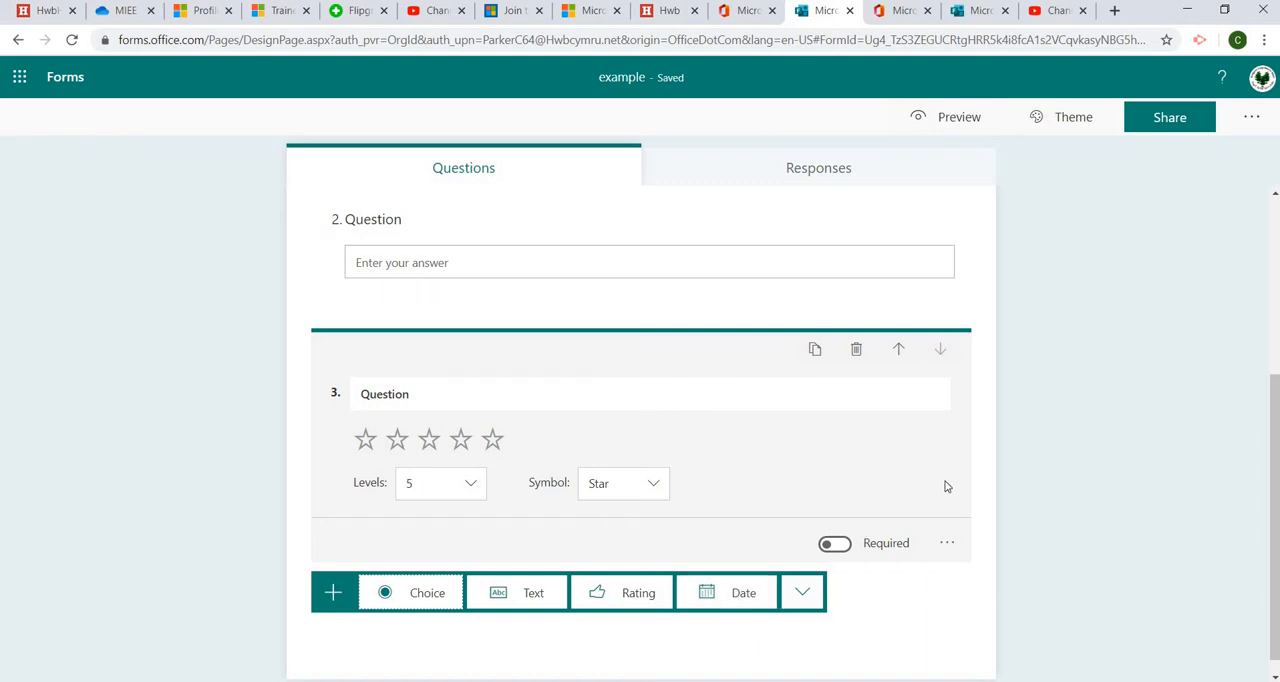
{"action": "left_click", "coordinate": [948, 135]}
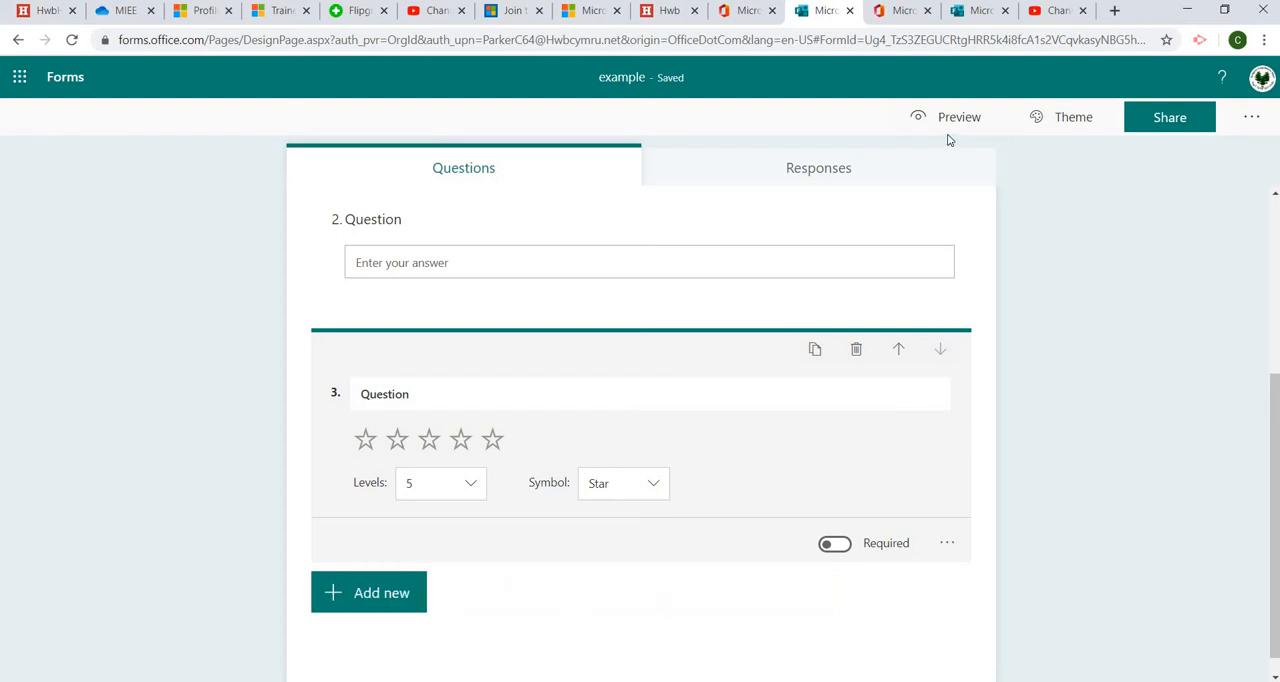
{"action": "left_click", "coordinate": [953, 121]}
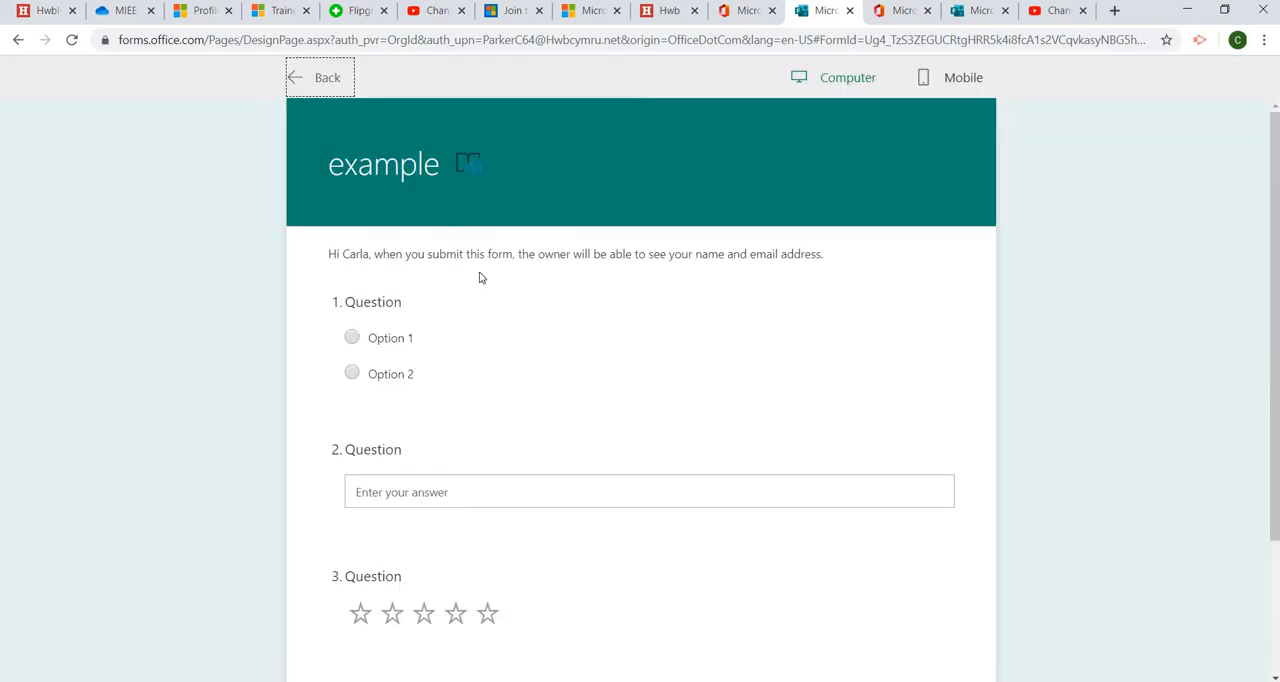
{"action": "left_click", "coordinate": [322, 78]}
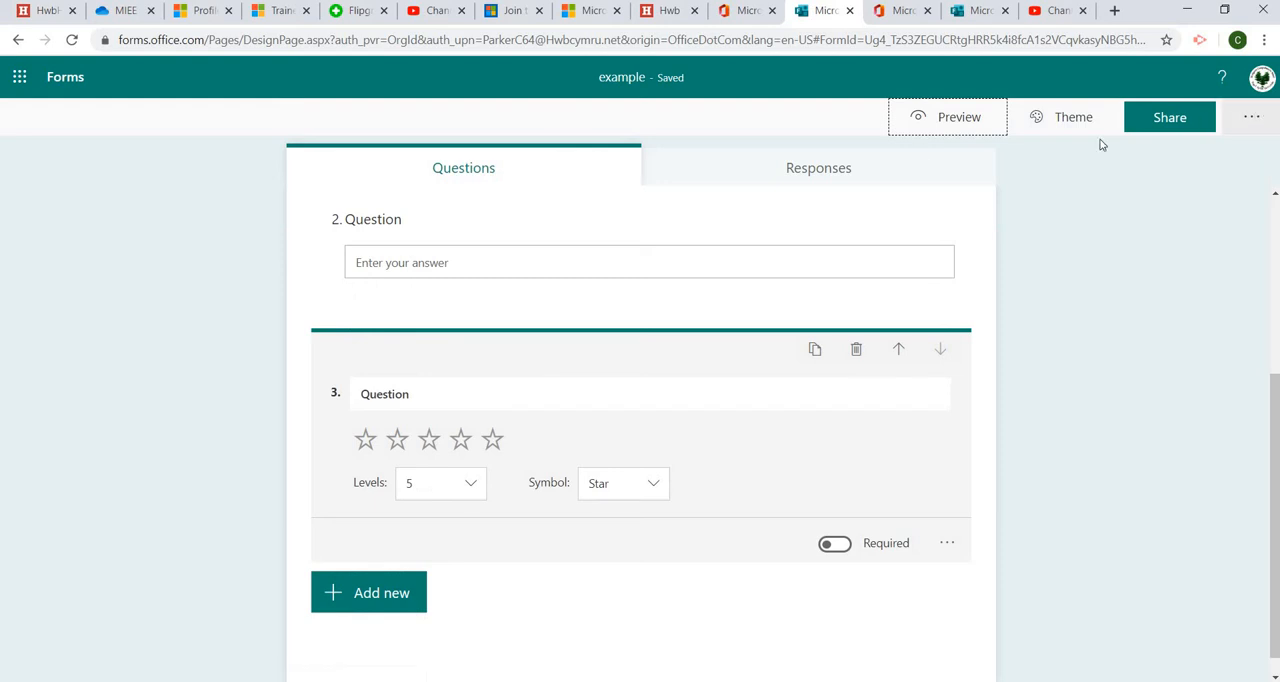
Apply the purple illustrated theme with hands and charts to the form
{"action": "left_click", "coordinate": [1076, 126]}
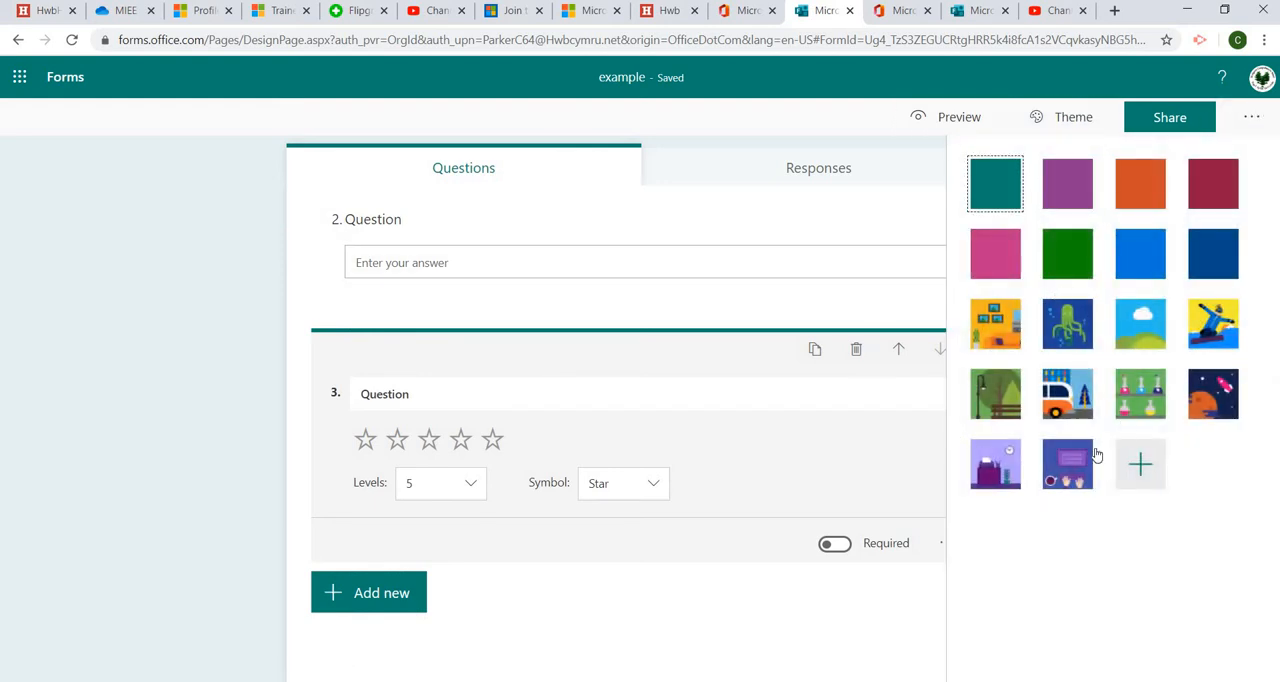
{"action": "left_click", "coordinate": [1060, 476]}
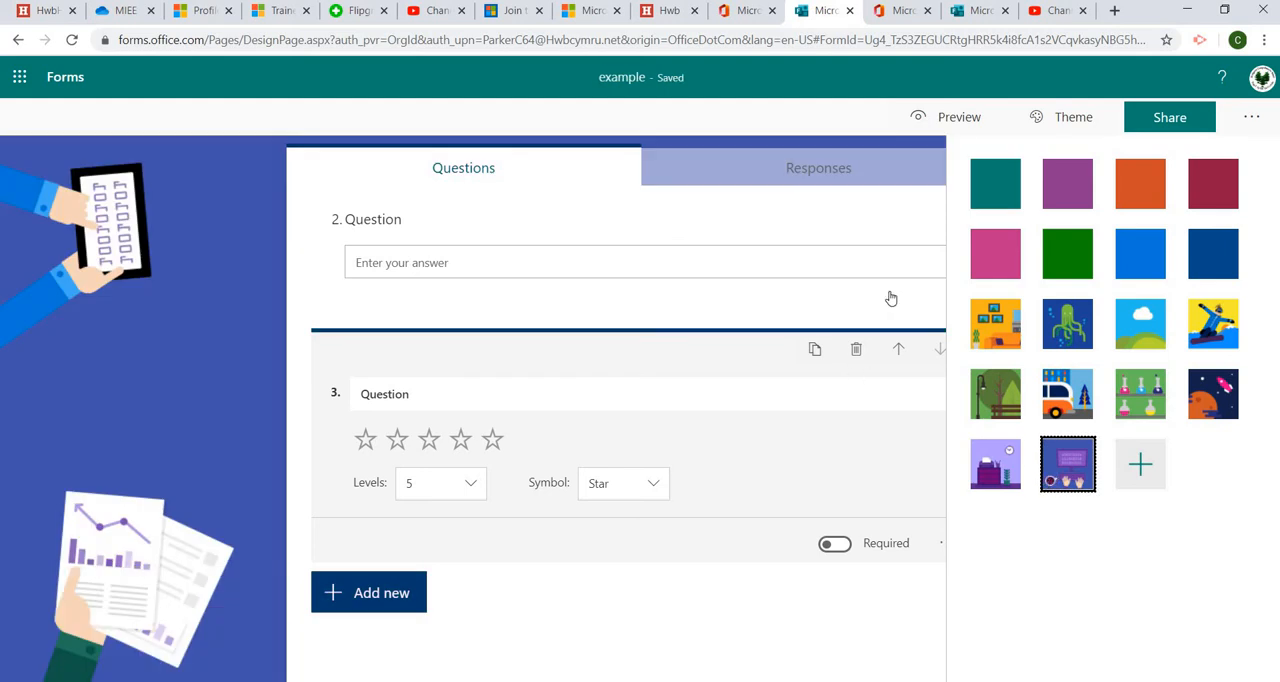
Open the sharing options and select the form's response link before closing the pane
{"action": "left_click", "coordinate": [1160, 125]}
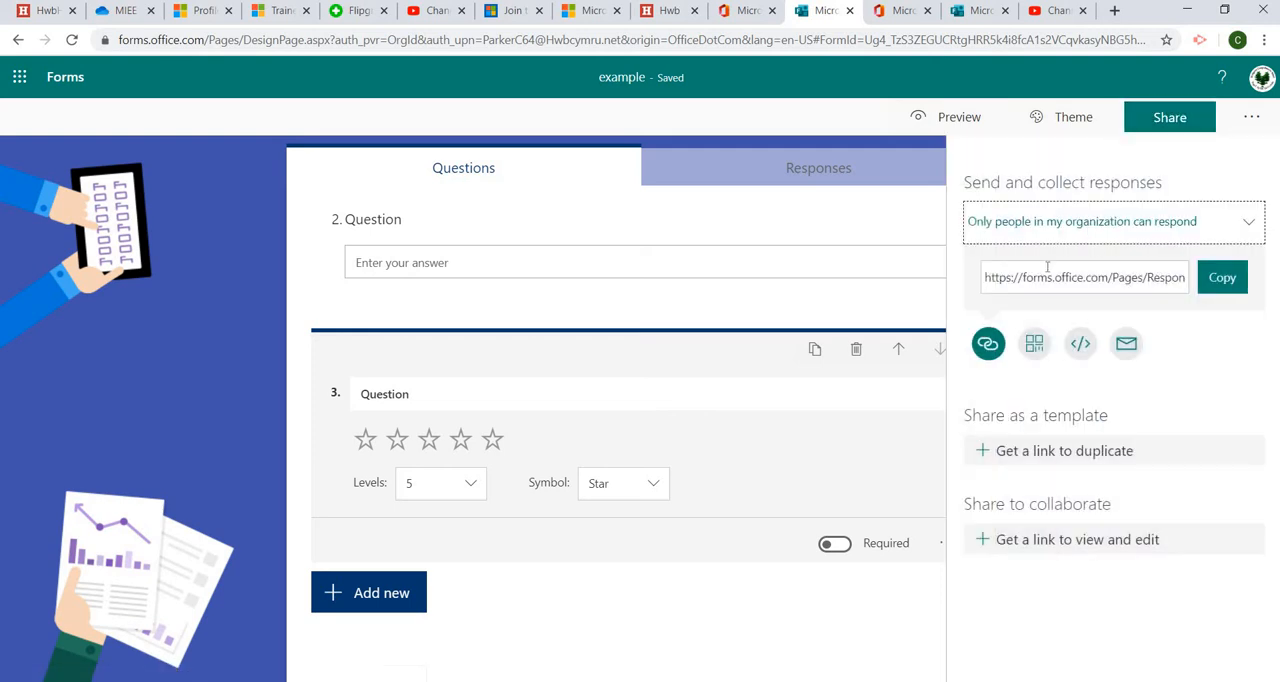
{"action": "left_click", "coordinate": [984, 284]}
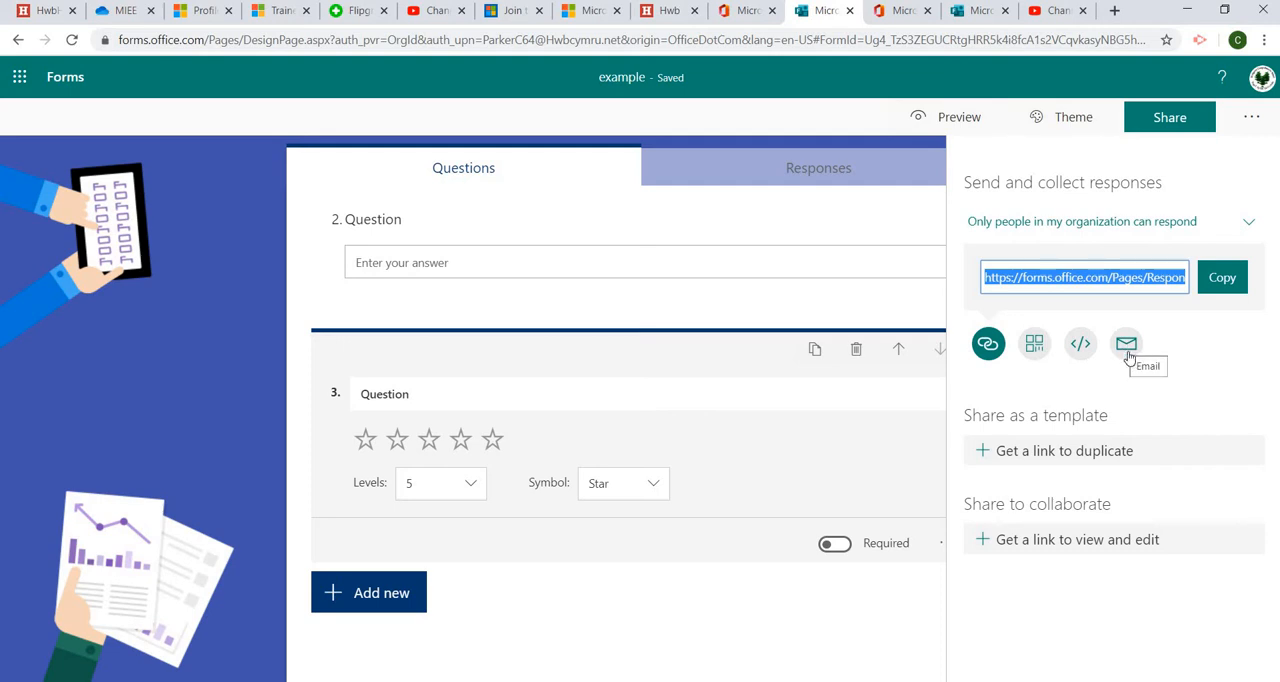
{"action": "left_click", "coordinate": [780, 479]}
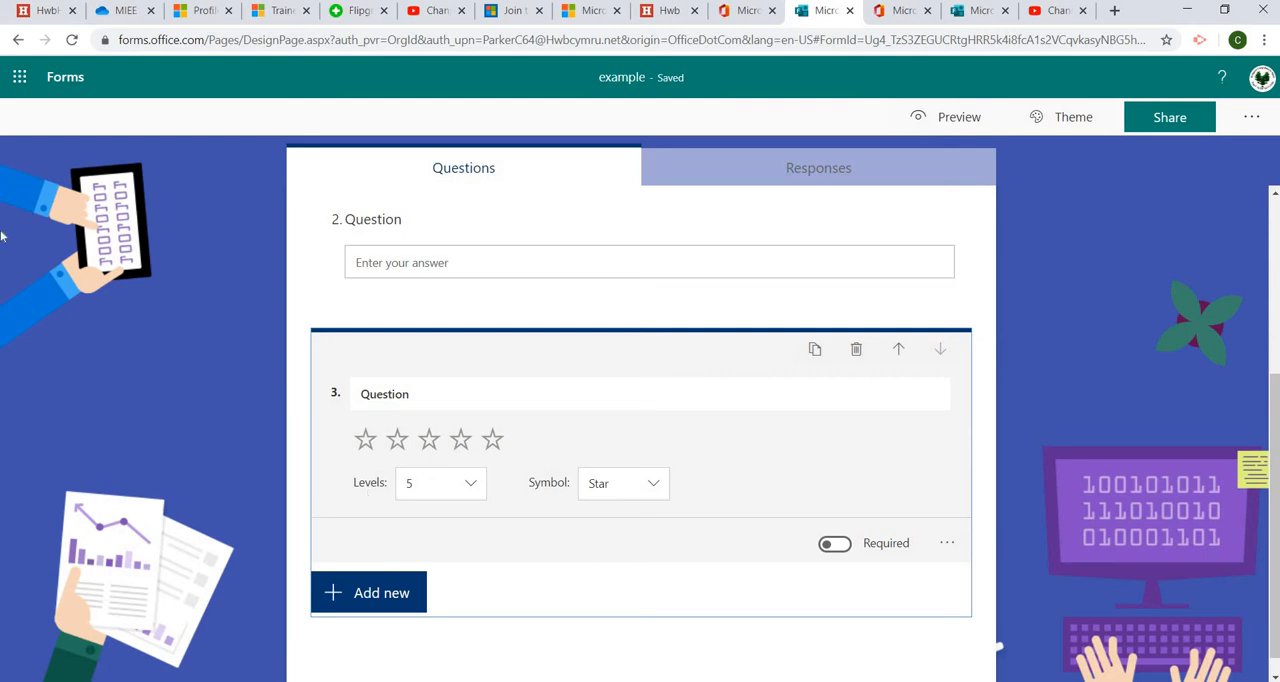
Return to My forms and open the 'Task 1 Quick Quiz - Media Smarts' quiz
{"action": "left_click", "coordinate": [70, 87]}
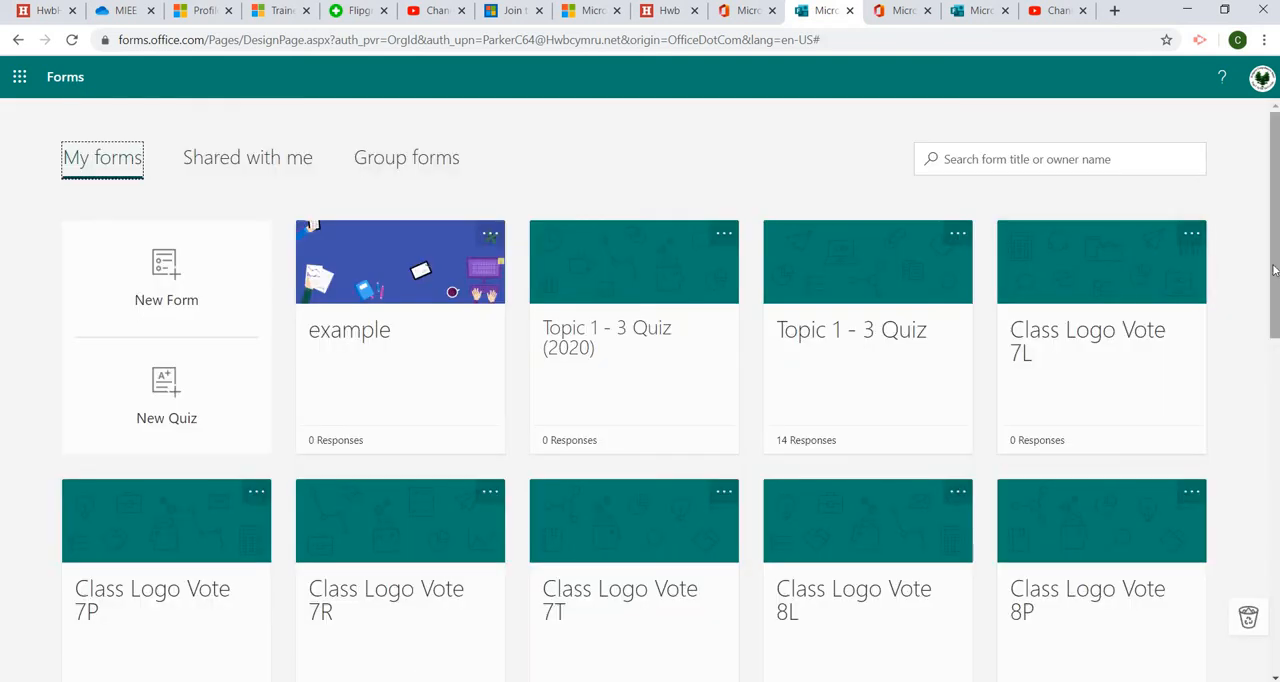
{"action": "left_click_drag", "start_coordinate": [1275, 270], "coordinate": [1275, 573]}
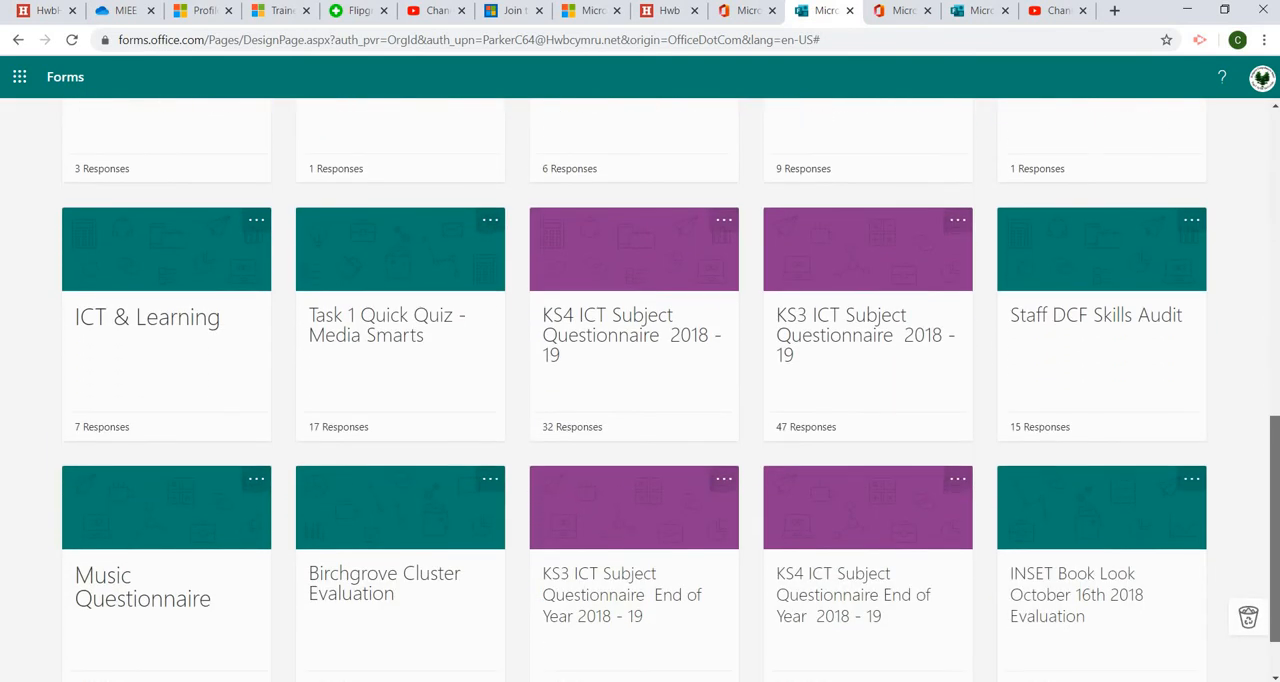
{"action": "left_click", "coordinate": [432, 286]}
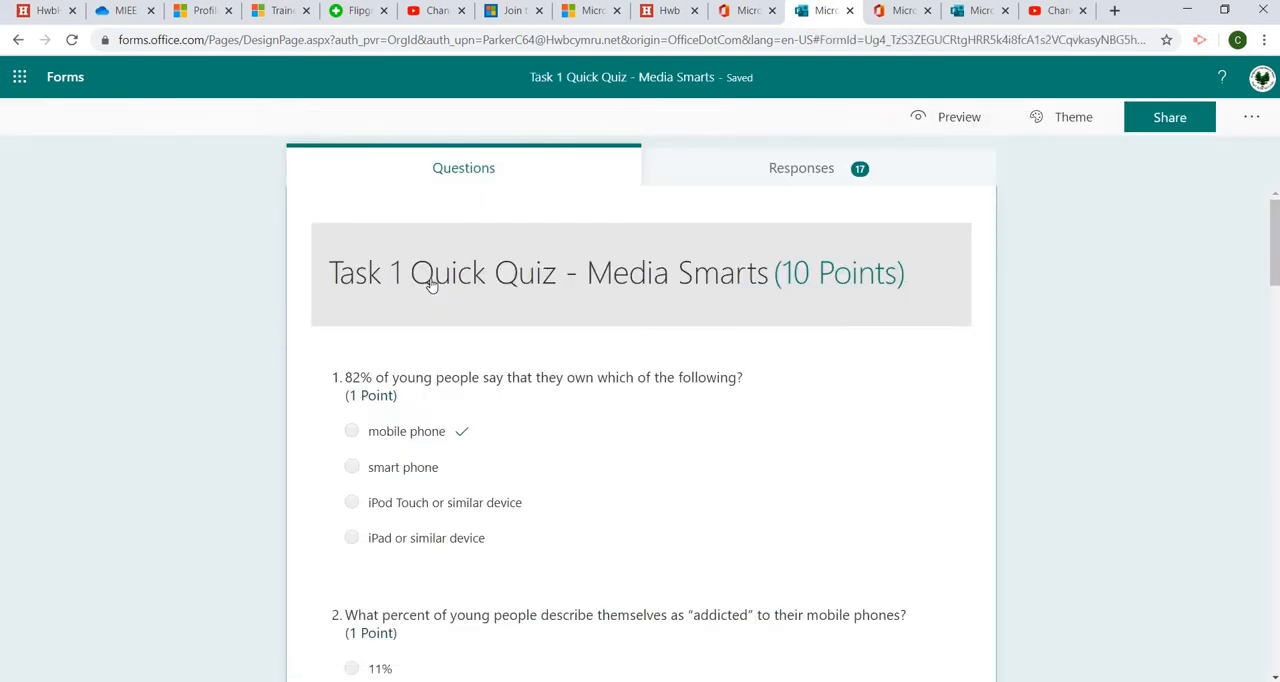
View the quiz's Responses summary and scroll through the per-question results
{"action": "left_click", "coordinate": [773, 174]}
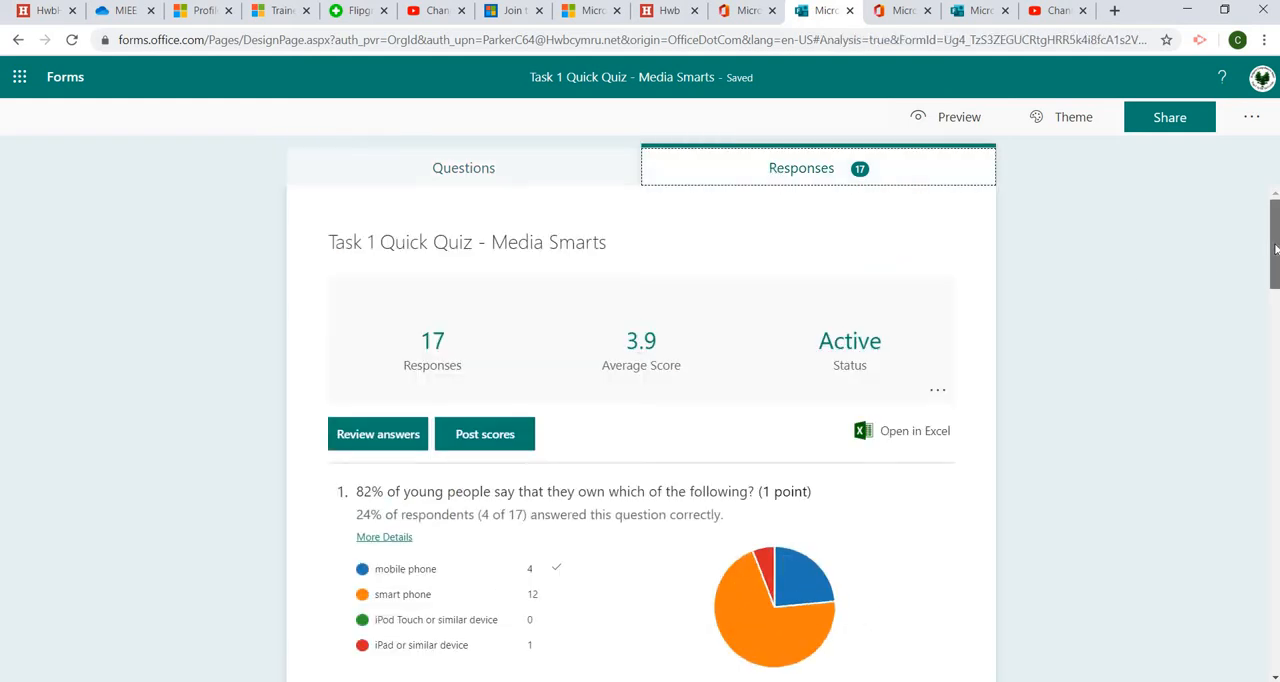
{"action": "scroll", "coordinate": [1276, 248], "scroll_direction": "down", "scroll_amount": 2}
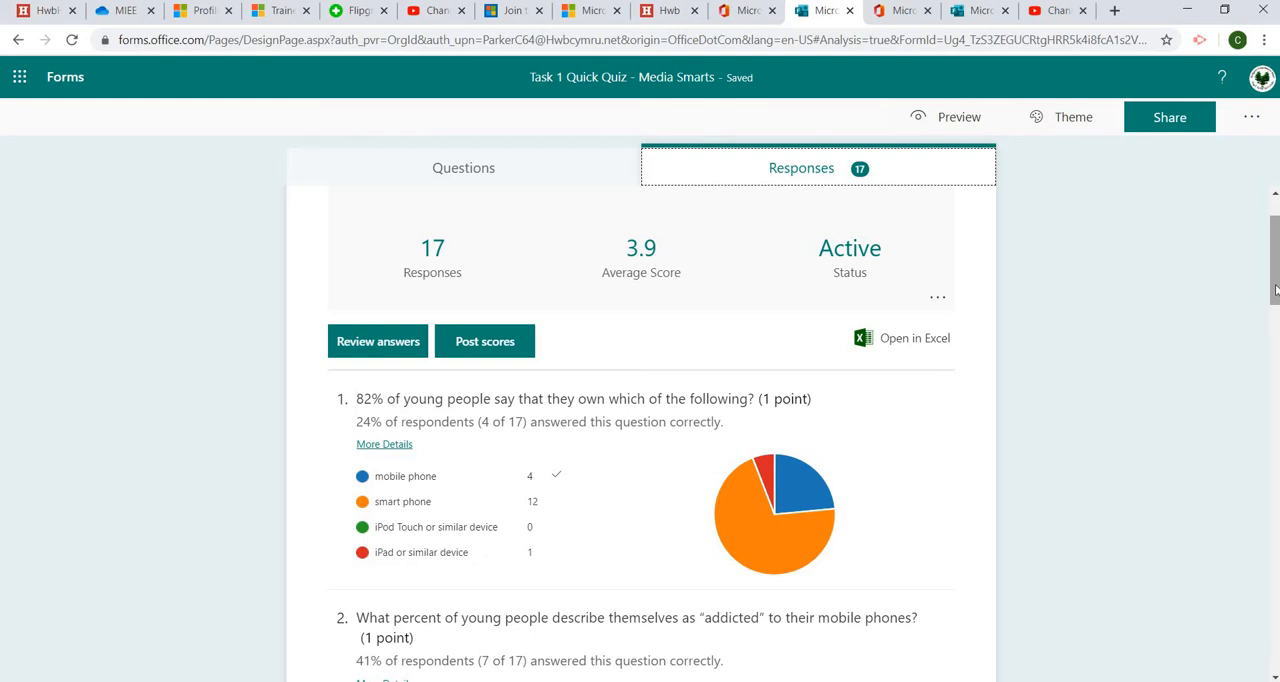
{"action": "scroll", "coordinate": [1276, 290], "scroll_direction": "down", "scroll_amount": 1}
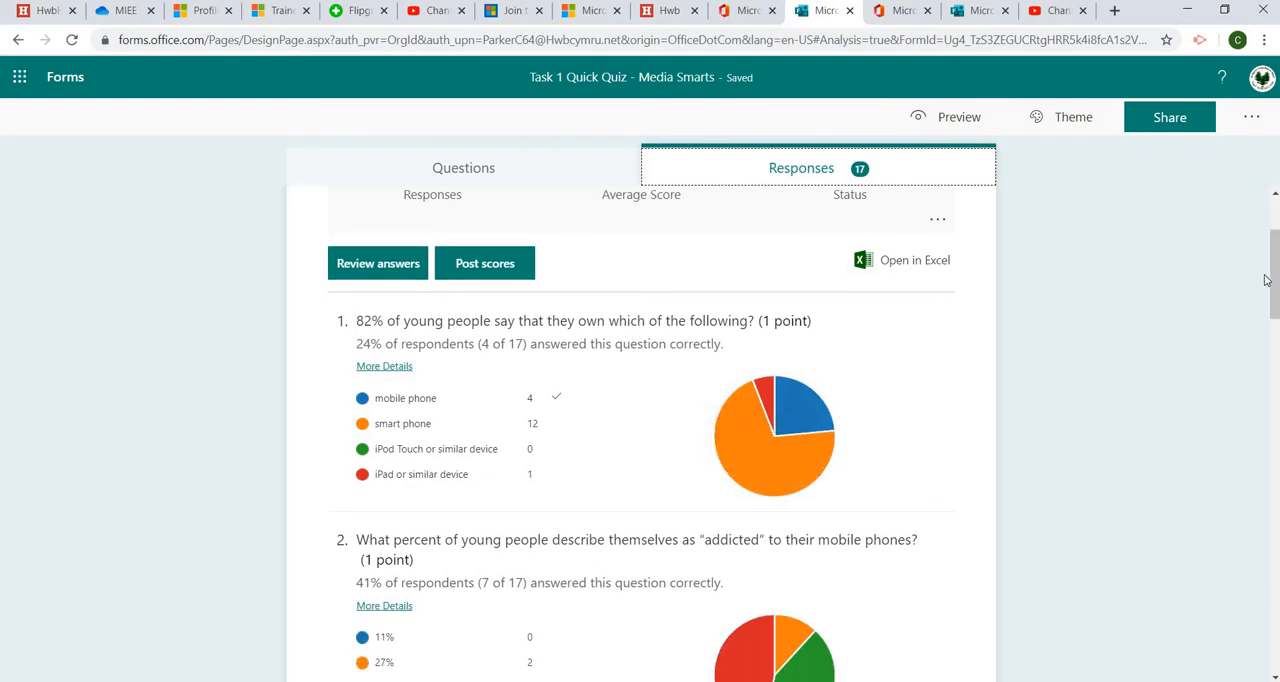
{"action": "scroll", "coordinate": [1265, 280], "scroll_direction": "down", "scroll_amount": 1}
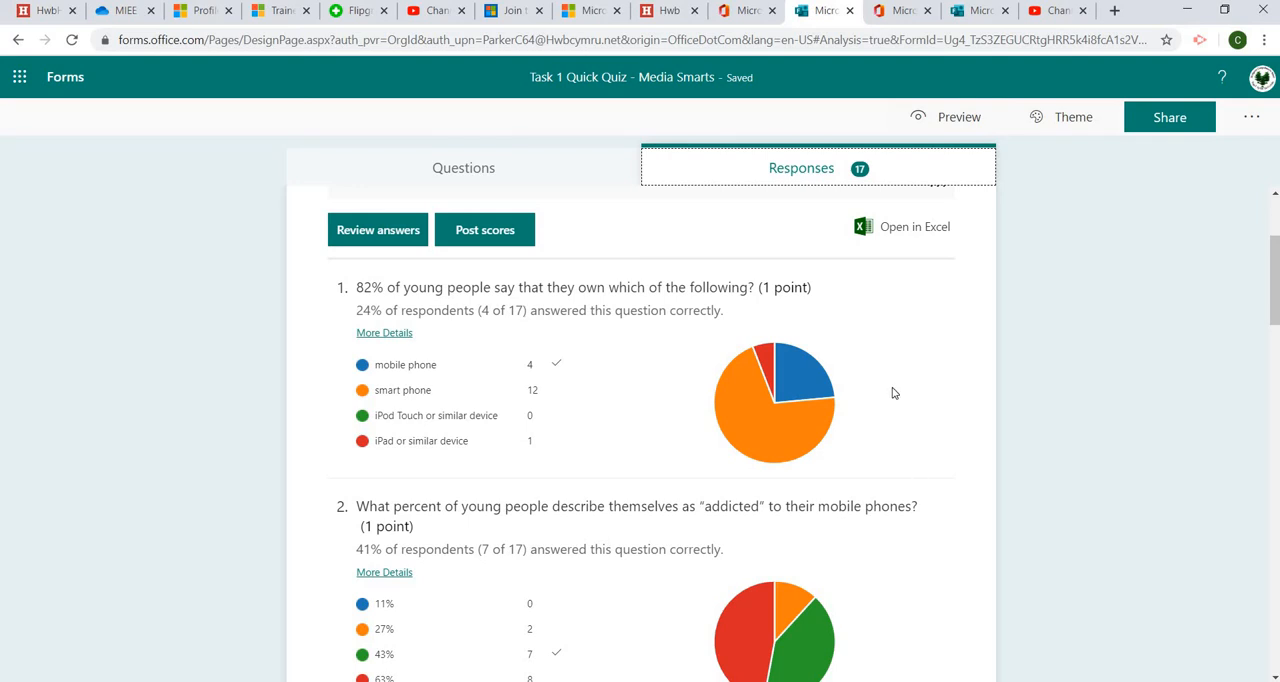
Open the quiz responses in Excel and enlarge the height of the header row
{"action": "left_click", "coordinate": [917, 236]}
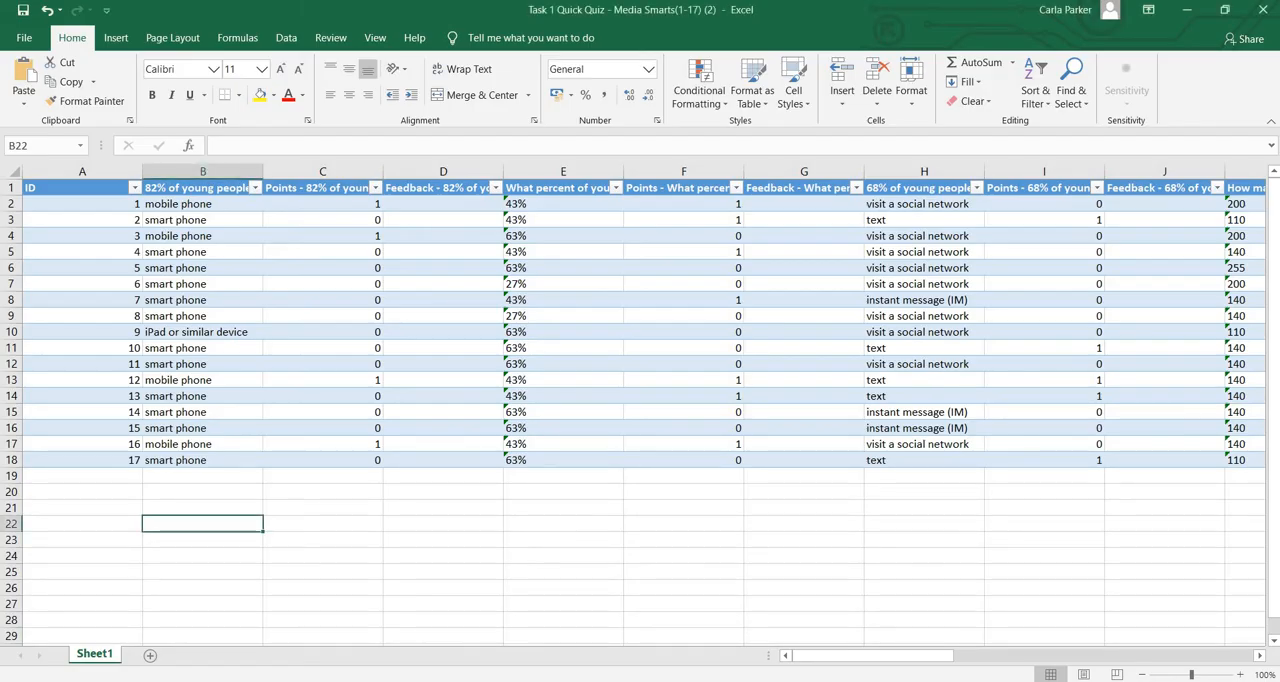
{"action": "left_click_drag", "start_coordinate": [865, 659], "coordinate": [845, 660]}
{"action": "left_click_drag", "start_coordinate": [20, 196], "coordinate": [22, 257]}
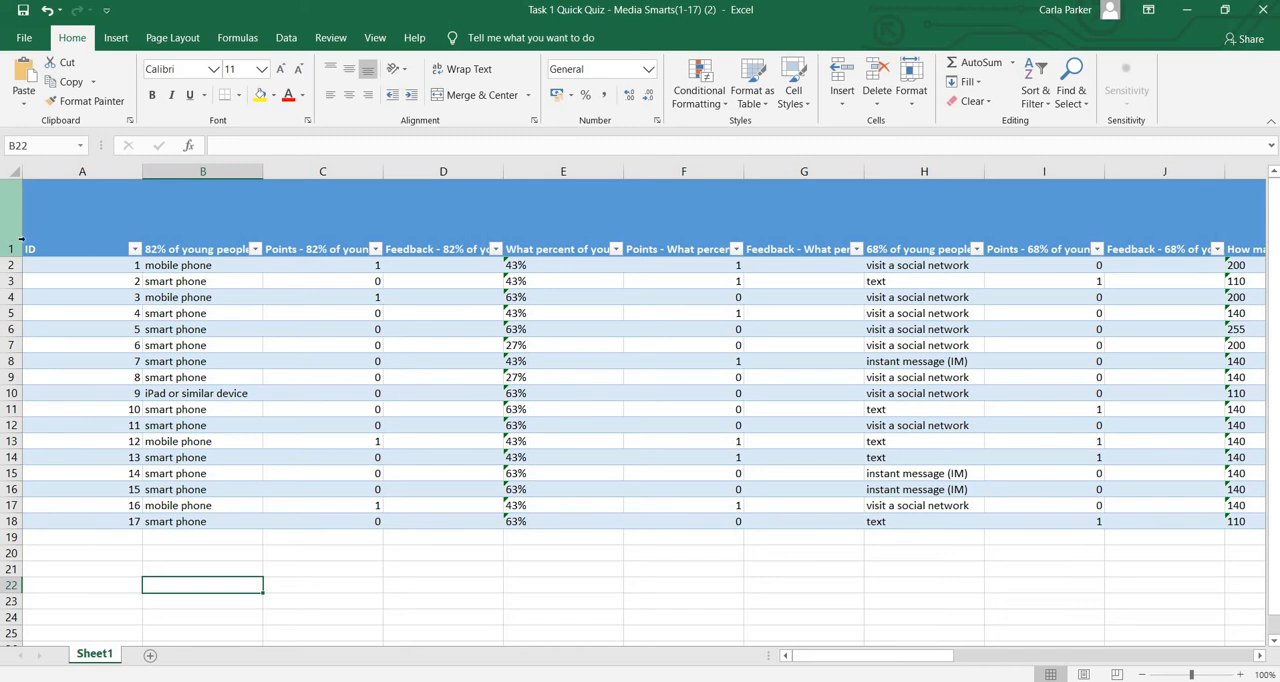
Select the header row and turn on text wrapping for it
{"action": "left_click", "coordinate": [10, 230]}
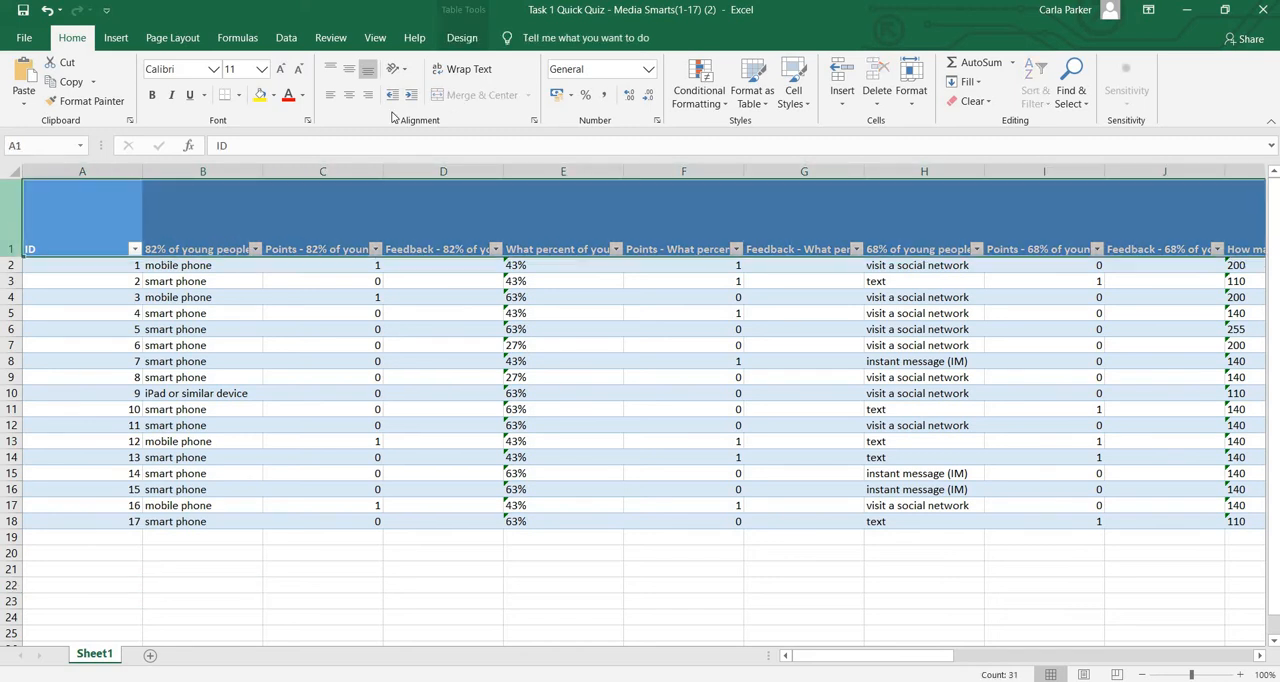
{"action": "left_click", "coordinate": [462, 69]}
{"action": "left_click", "coordinate": [328, 229]}
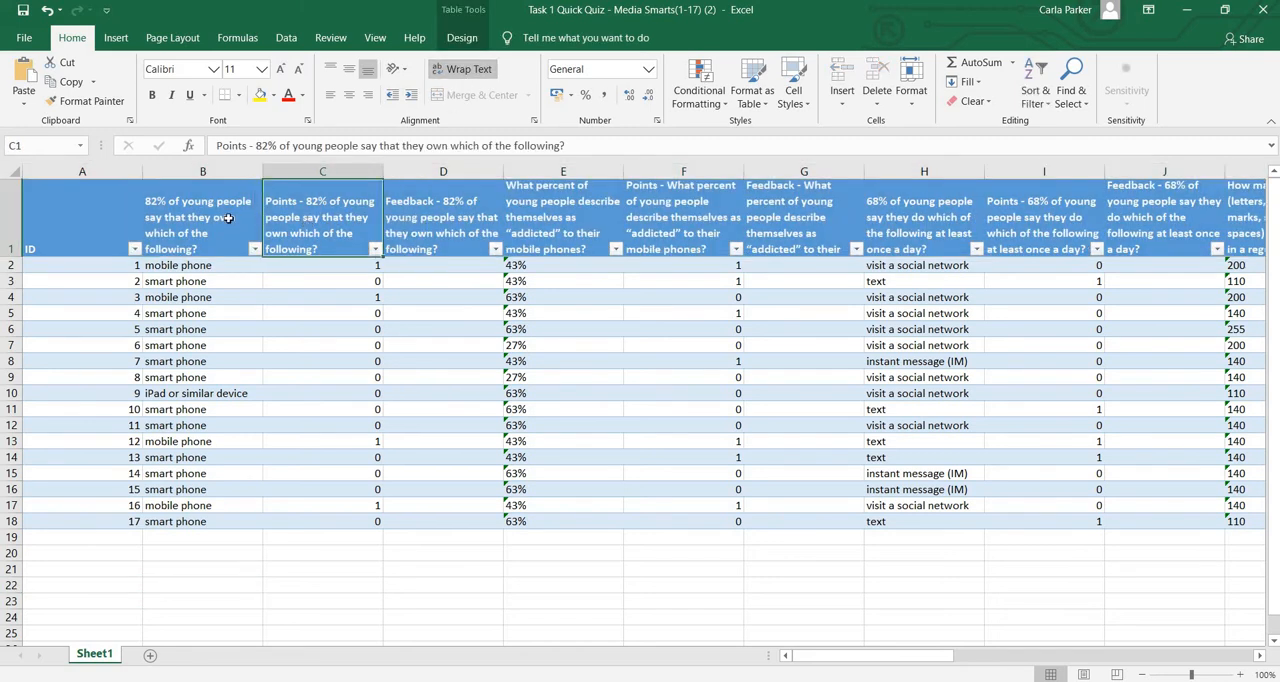
Examine the wrapped question headings across the columns
{"action": "left_click", "coordinate": [205, 217]}
{"action": "left_click", "coordinate": [300, 229]}
{"action": "left_click", "coordinate": [441, 234]}
{"action": "left_click", "coordinate": [538, 228]}
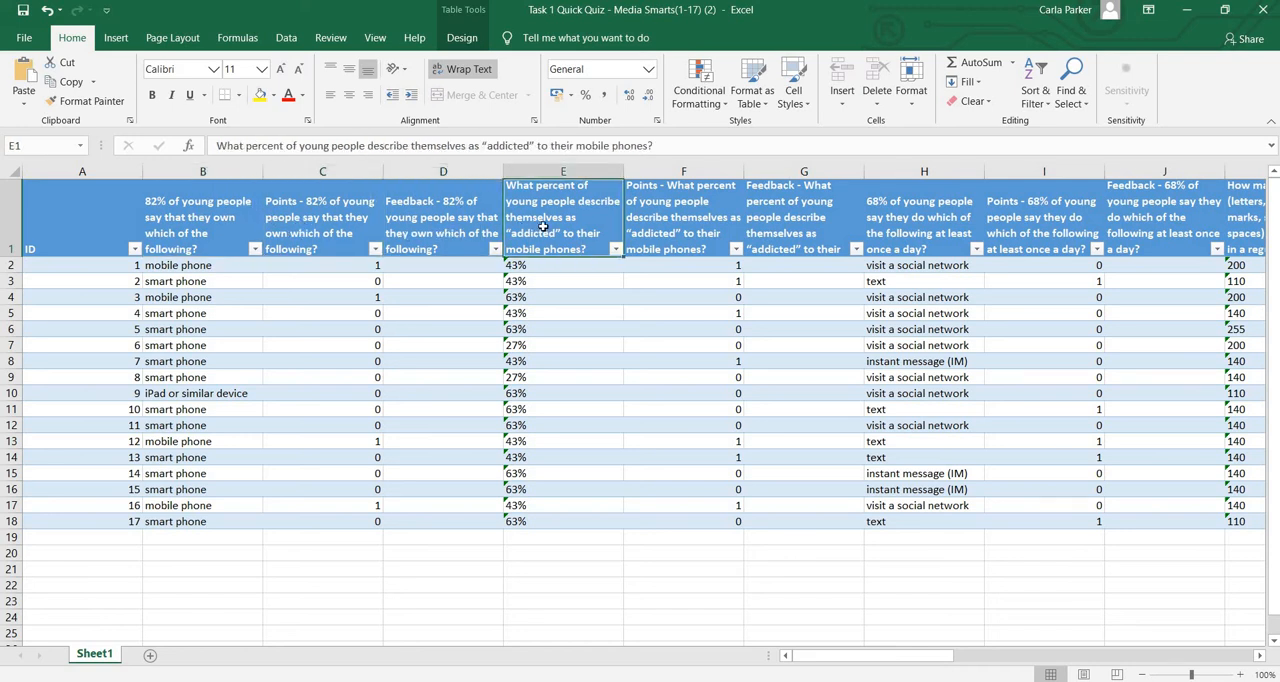
{"action": "left_click", "coordinate": [223, 243]}
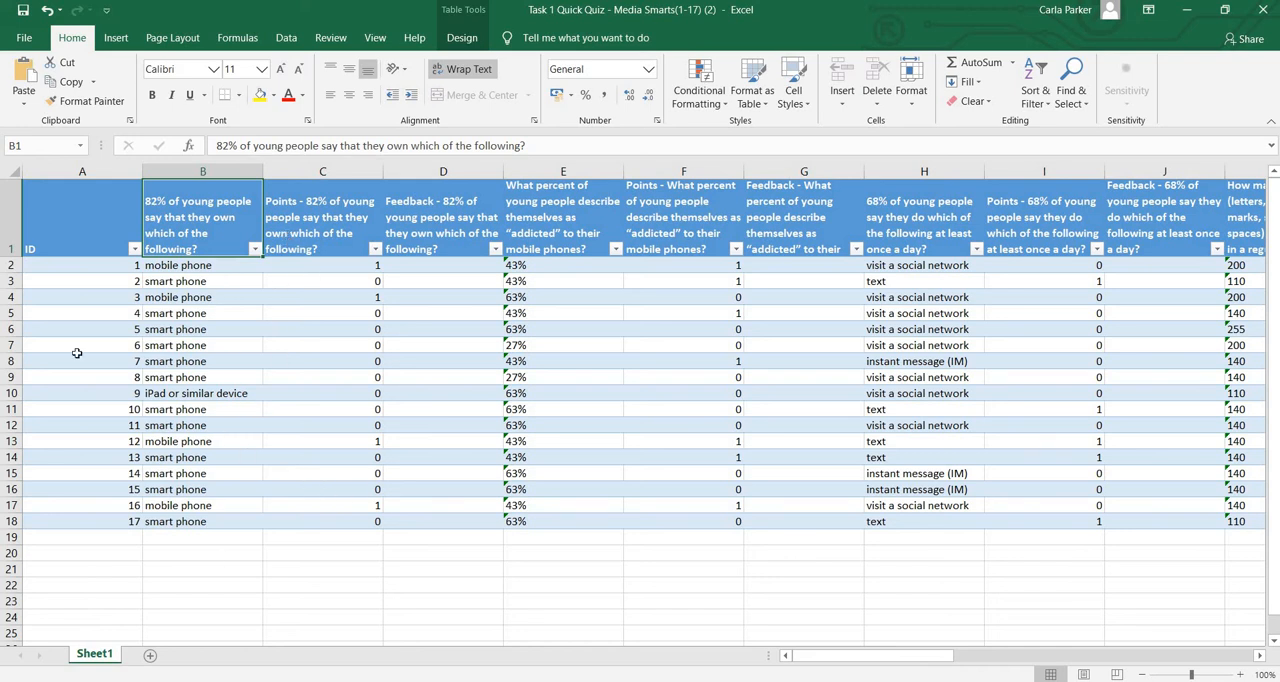
Enter 'Mobile Phone' in cell B21
{"action": "left_click", "coordinate": [161, 566]}
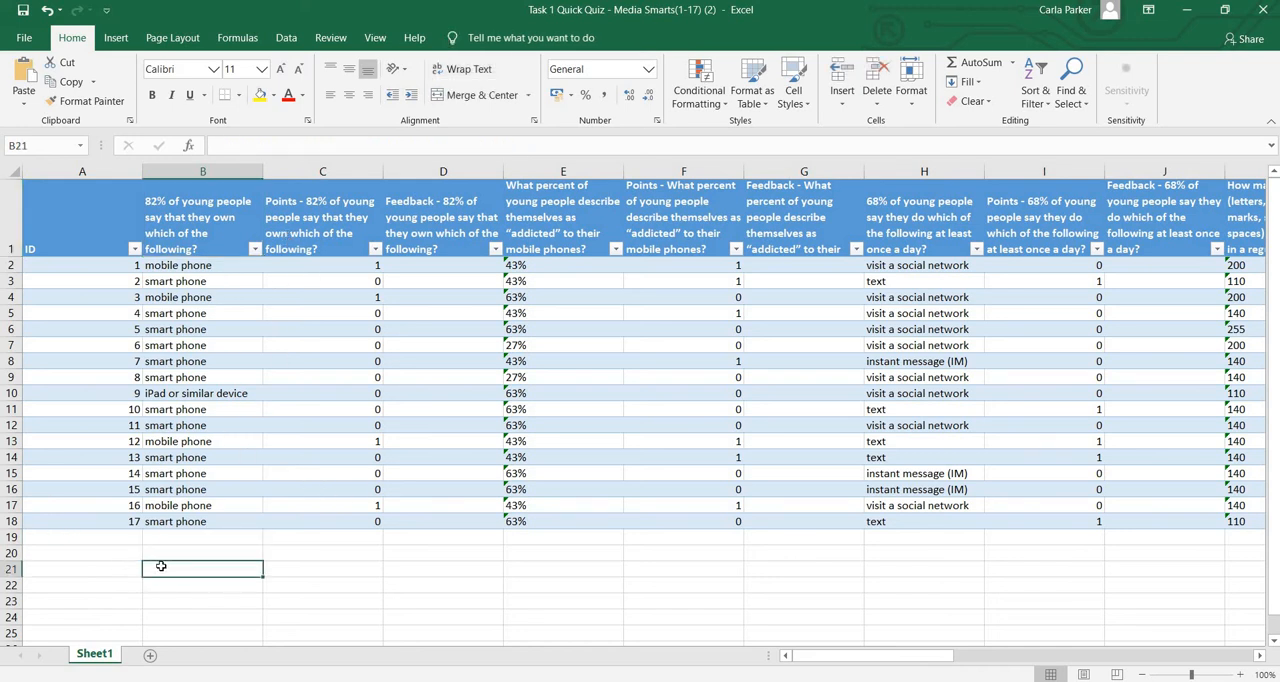
{"action": "type", "text": "Mobi"}
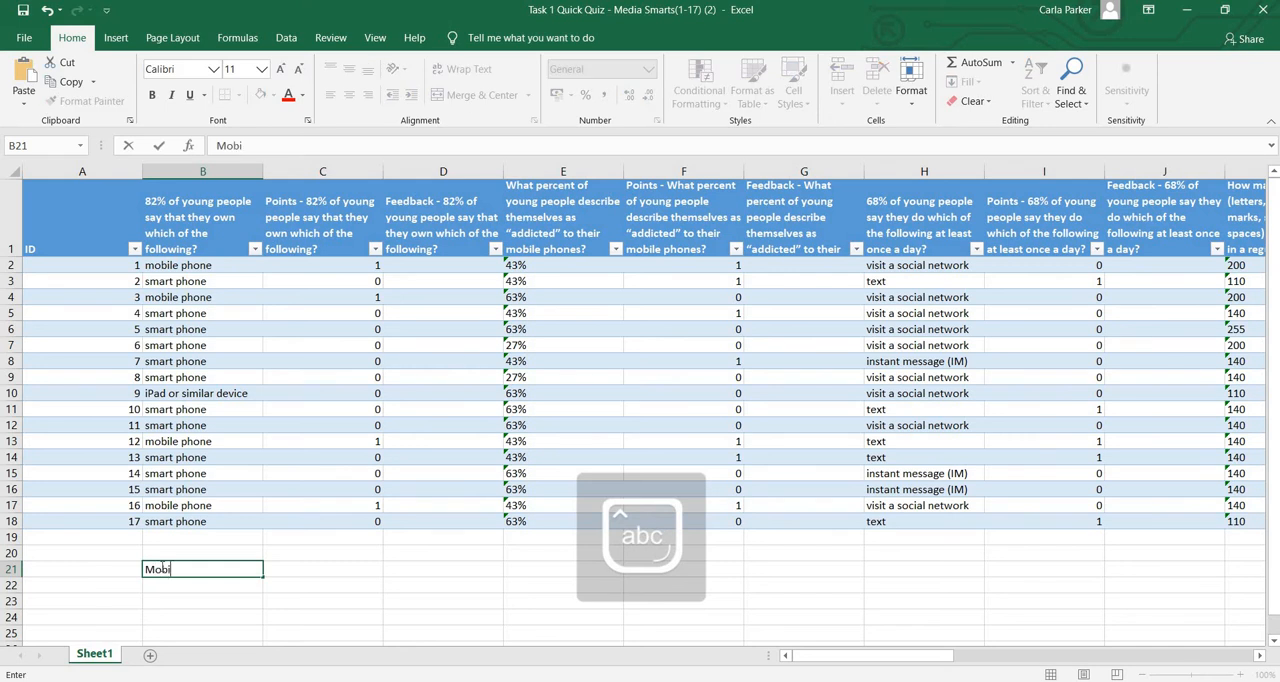
{"action": "type", "text": "le Phone"}
{"action": "key", "text": "Return"}
Enter the labels 'Smart Phone' in B22 and 'Ipad or Similar' in B23
{"action": "type", "text": "Sma"}
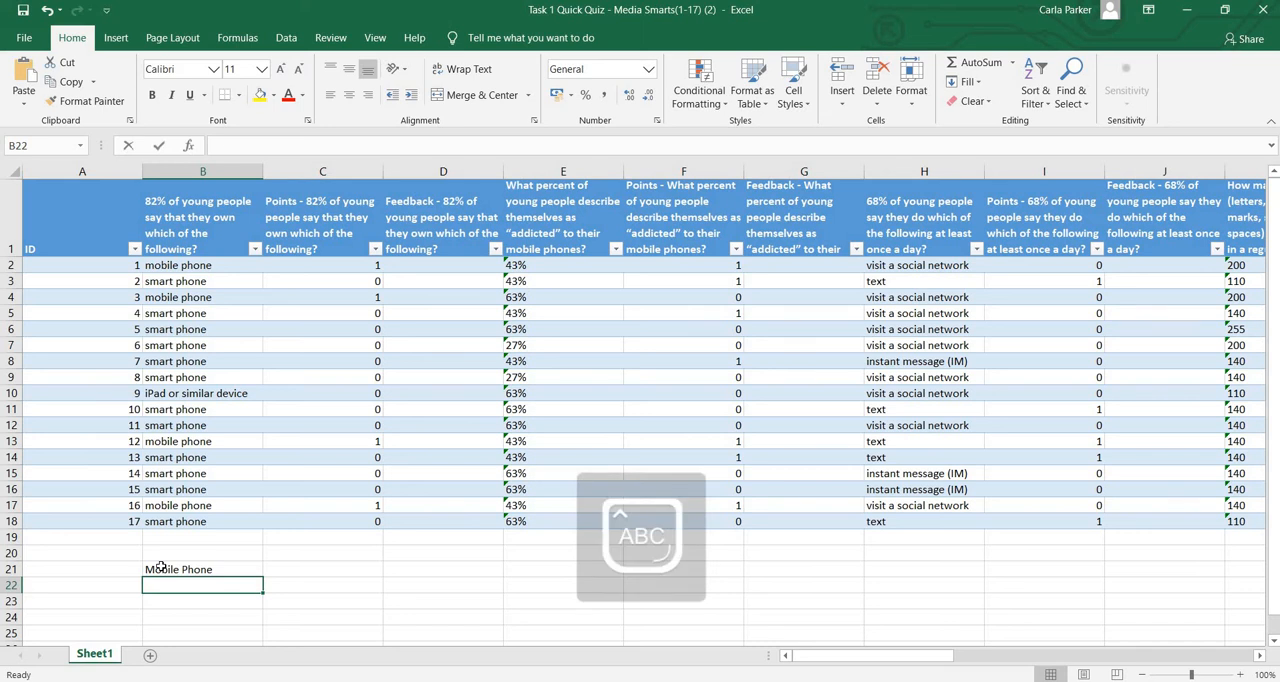
{"action": "type", "text": "rt Pon"}
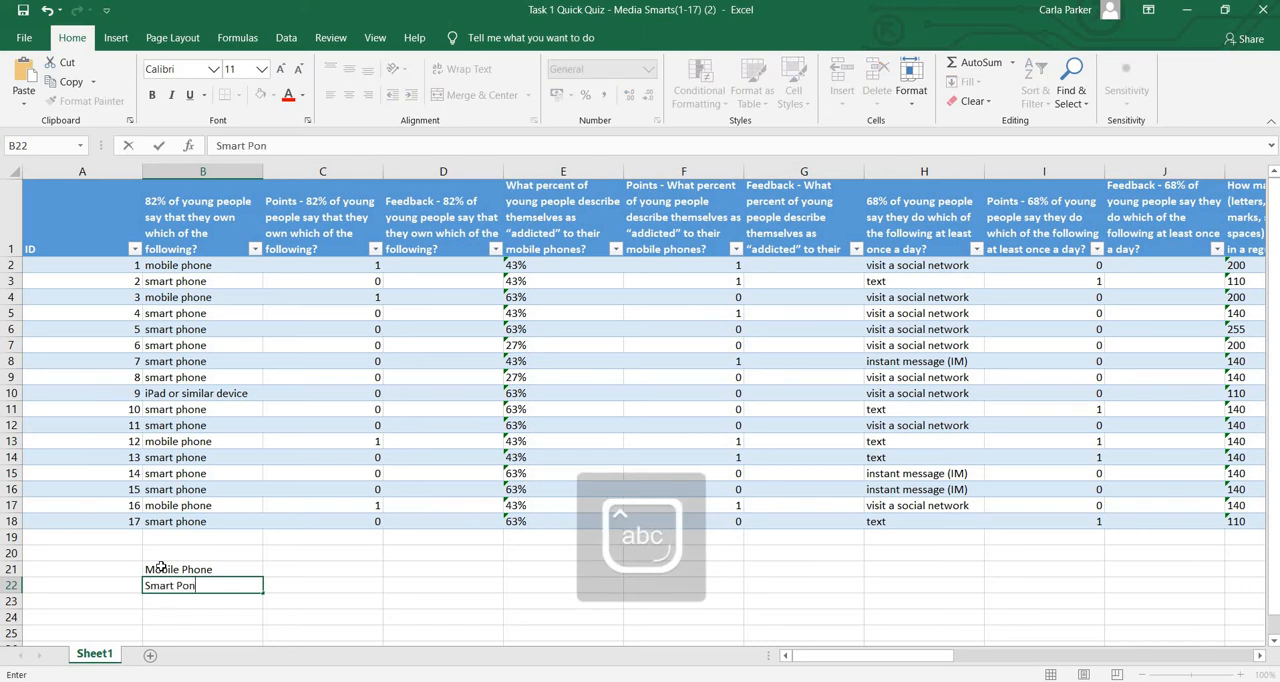
{"action": "type", "text": "hone"}
{"action": "key", "text": "Return"}
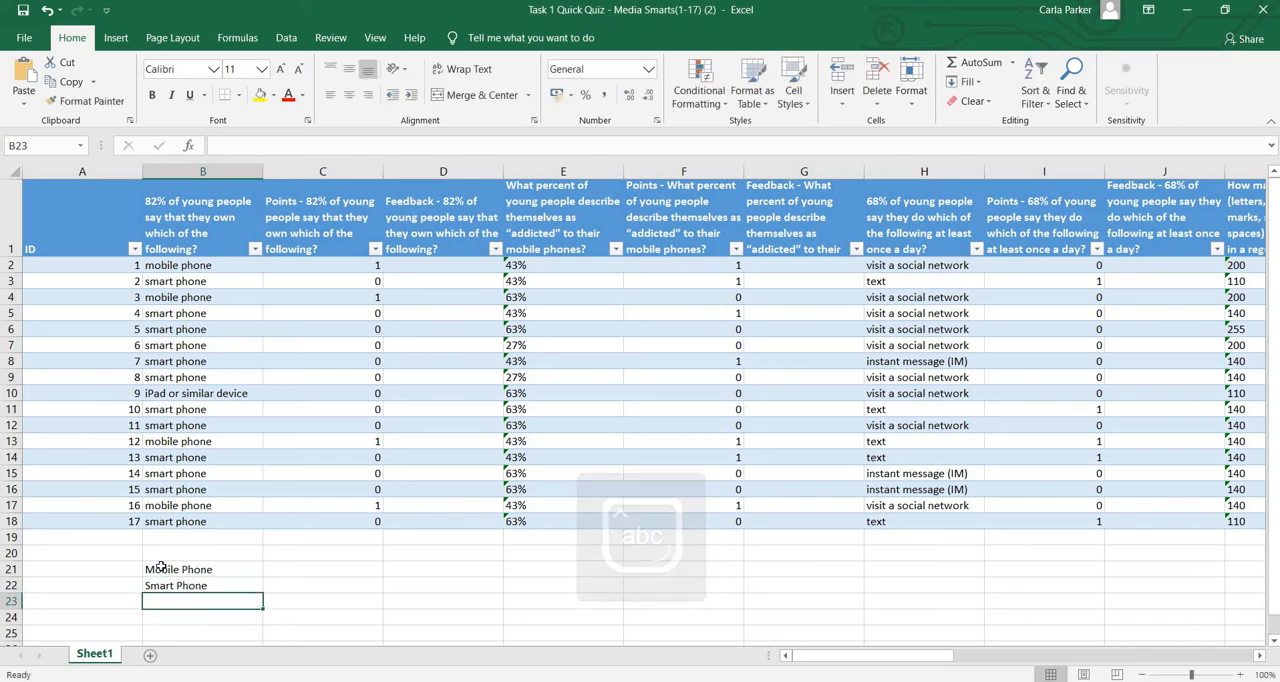
{"action": "type", "text": "Ipad or Sim"}
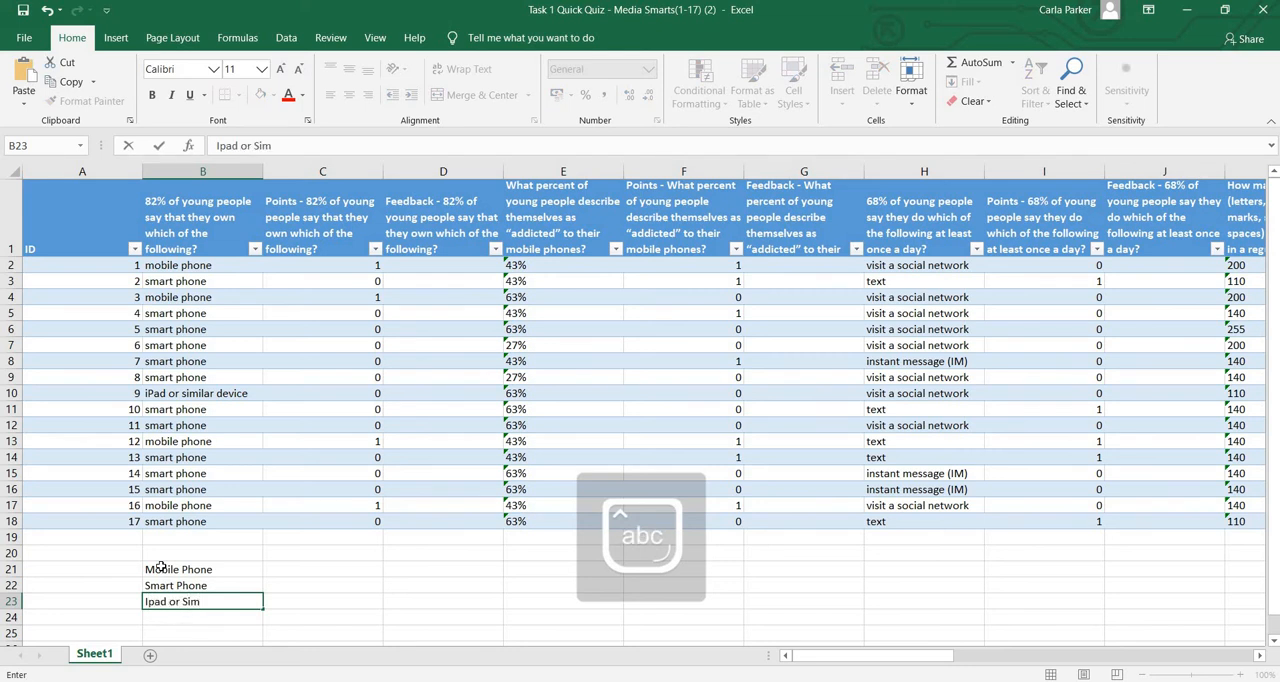
{"action": "type", "text": "ilar"}
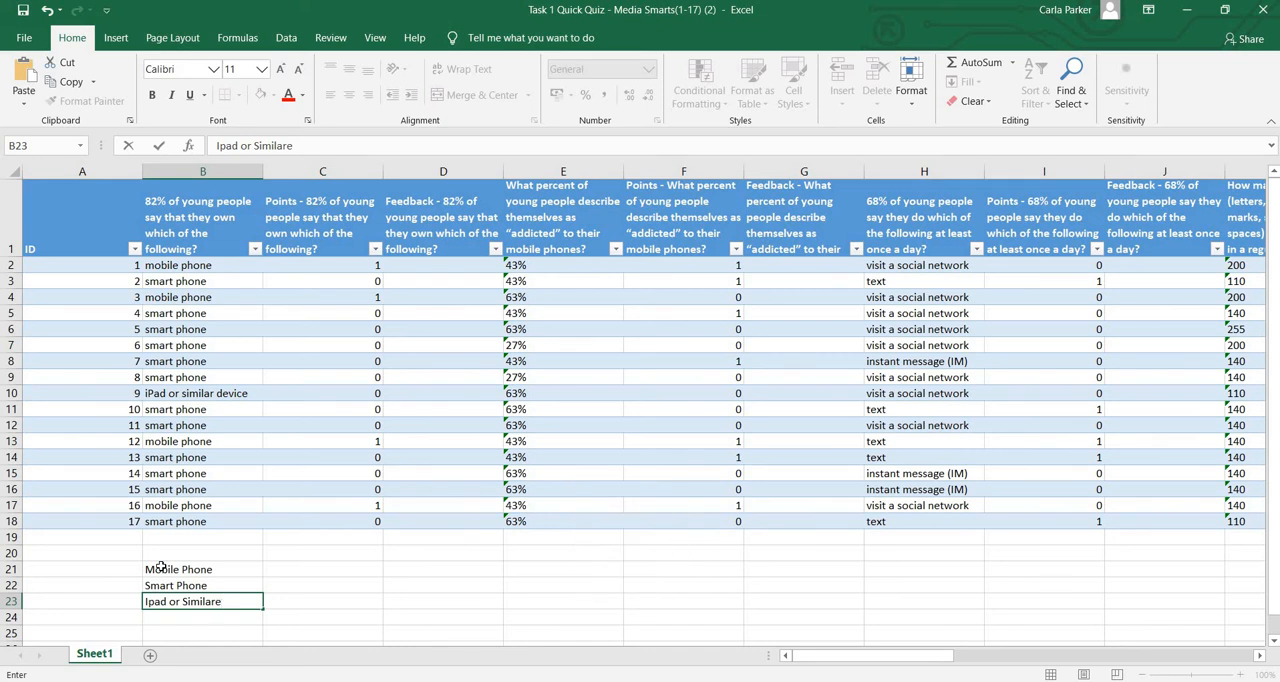
Enter 4 as the Mobile Phone count in C21
{"action": "left_click", "coordinate": [362, 567]}
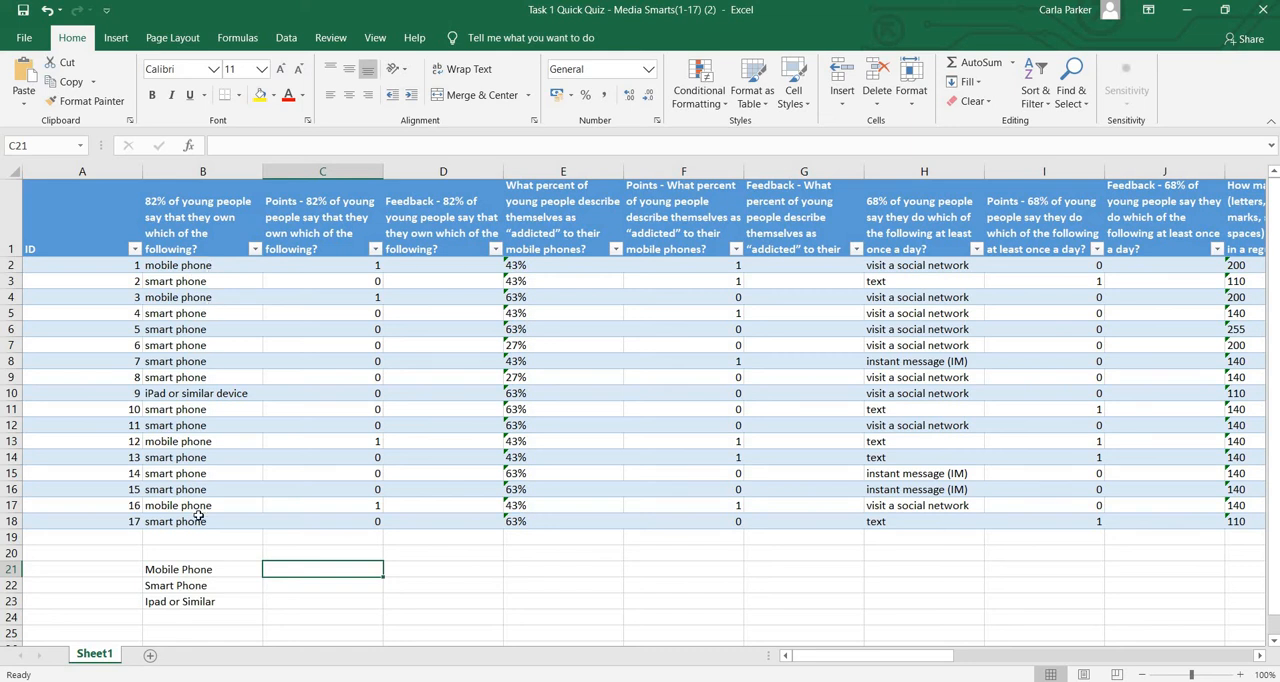
{"action": "type", "text": "4"}
{"action": "key", "text": "Return"}
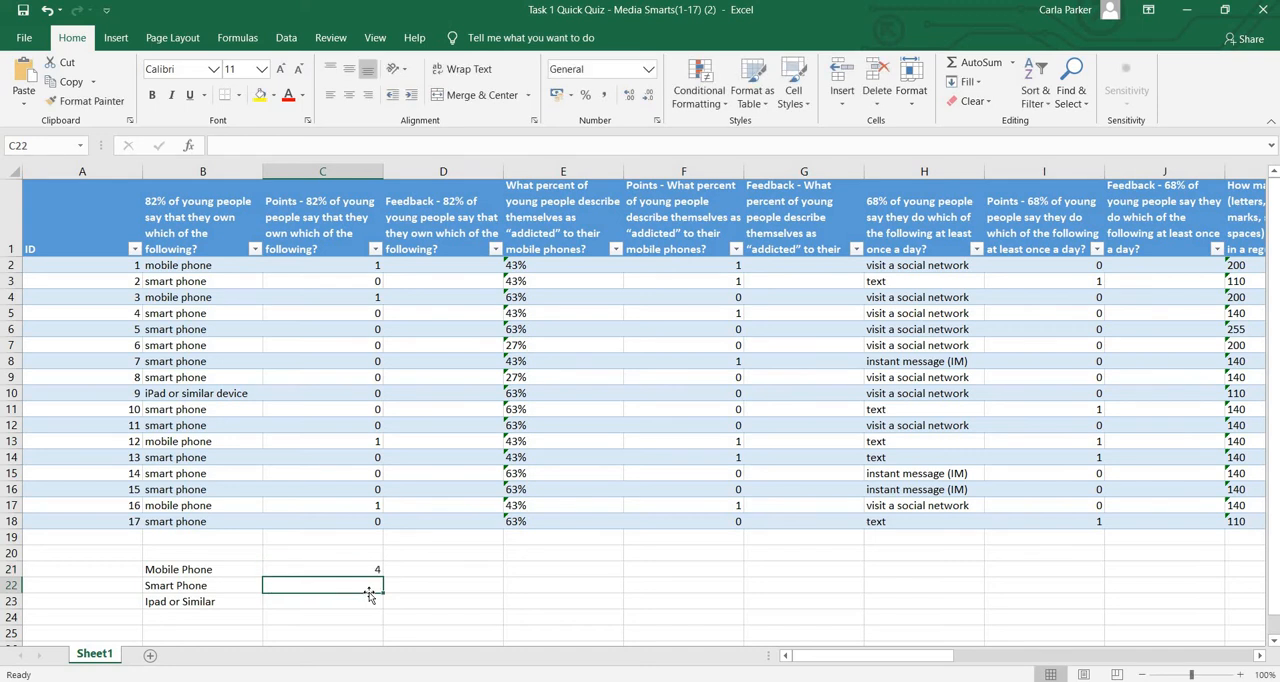
In C22, enter a COUNTIF formula counting "smart phone" in the first question's answer column B2:B18
{"action": "type", "text": "="}
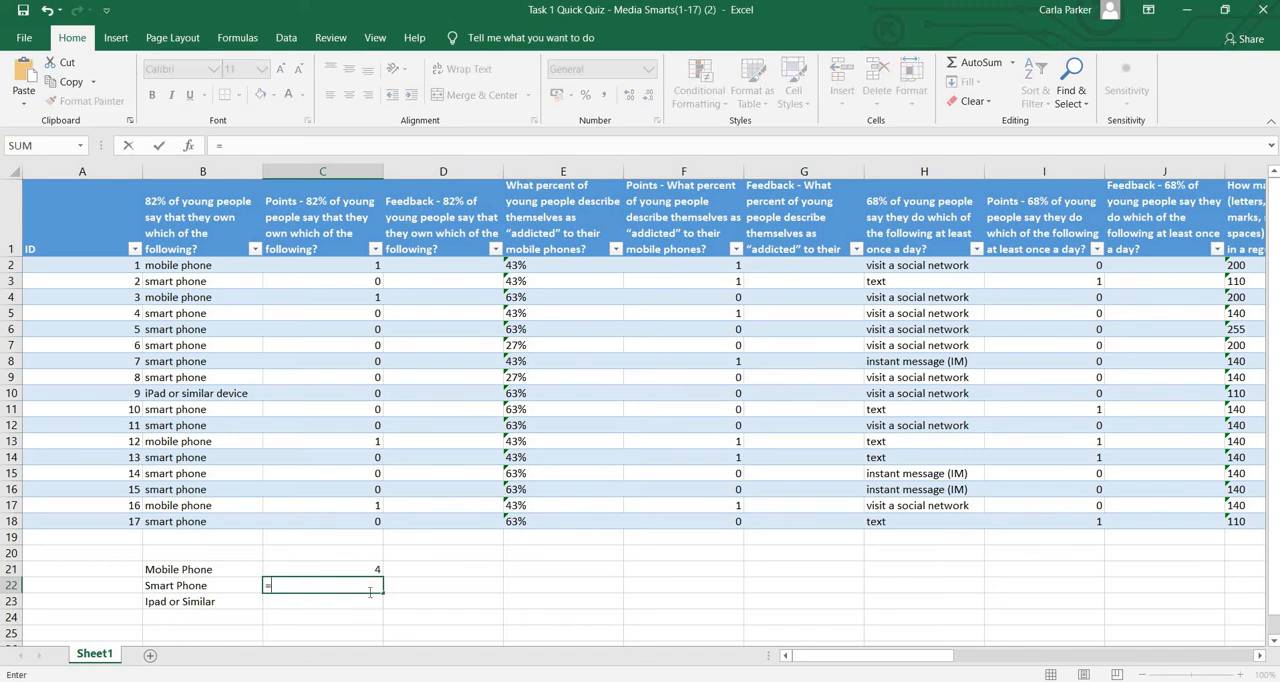
{"action": "type", "text": "count"}
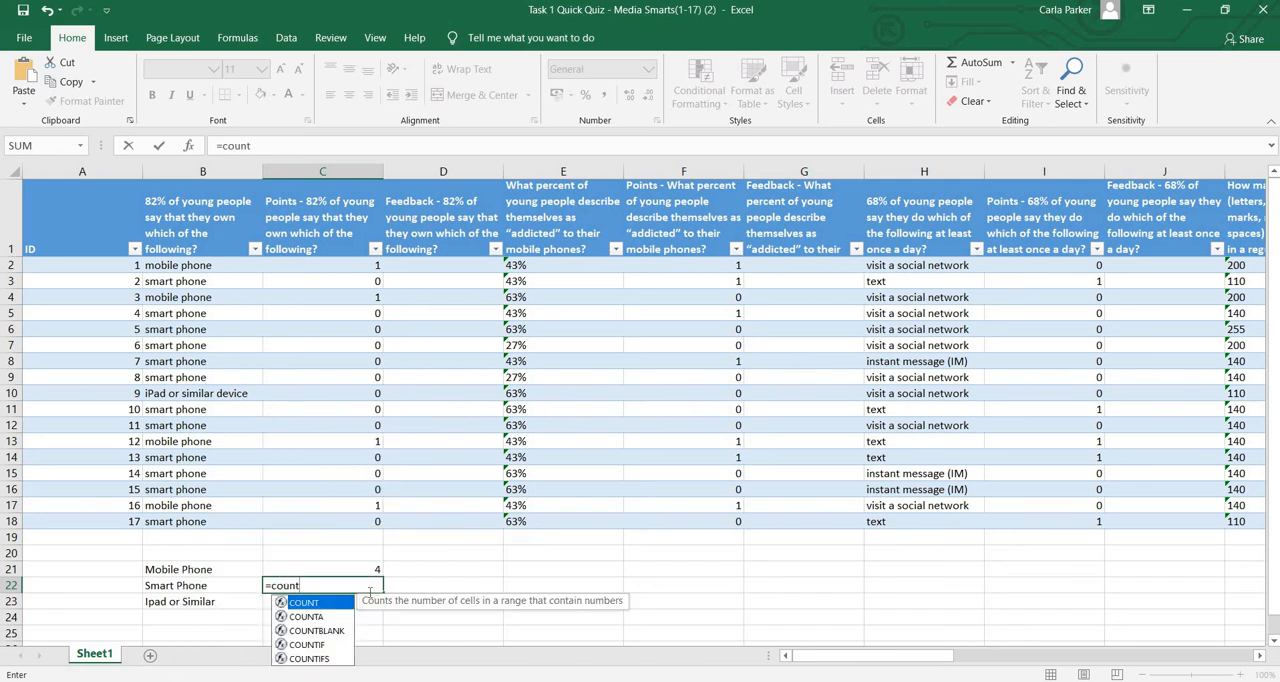
{"action": "type", "text": "if("}
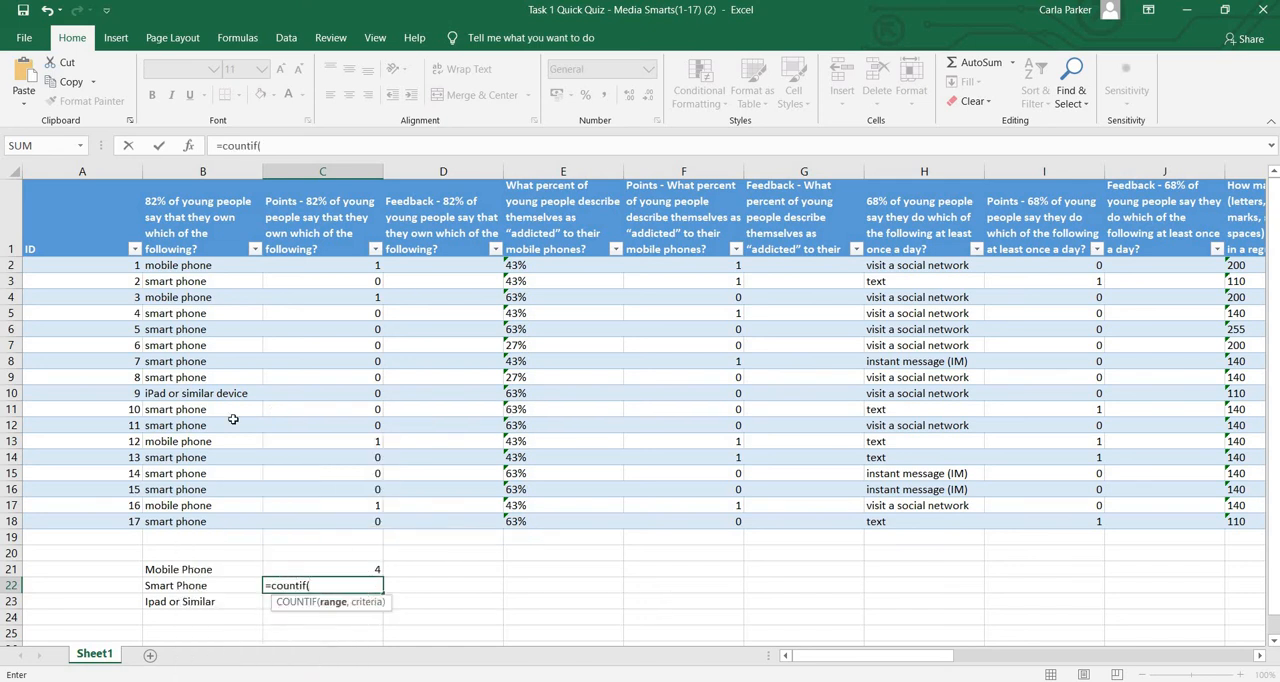
{"action": "left_click_drag", "start_coordinate": [228, 267], "coordinate": [255, 517]}
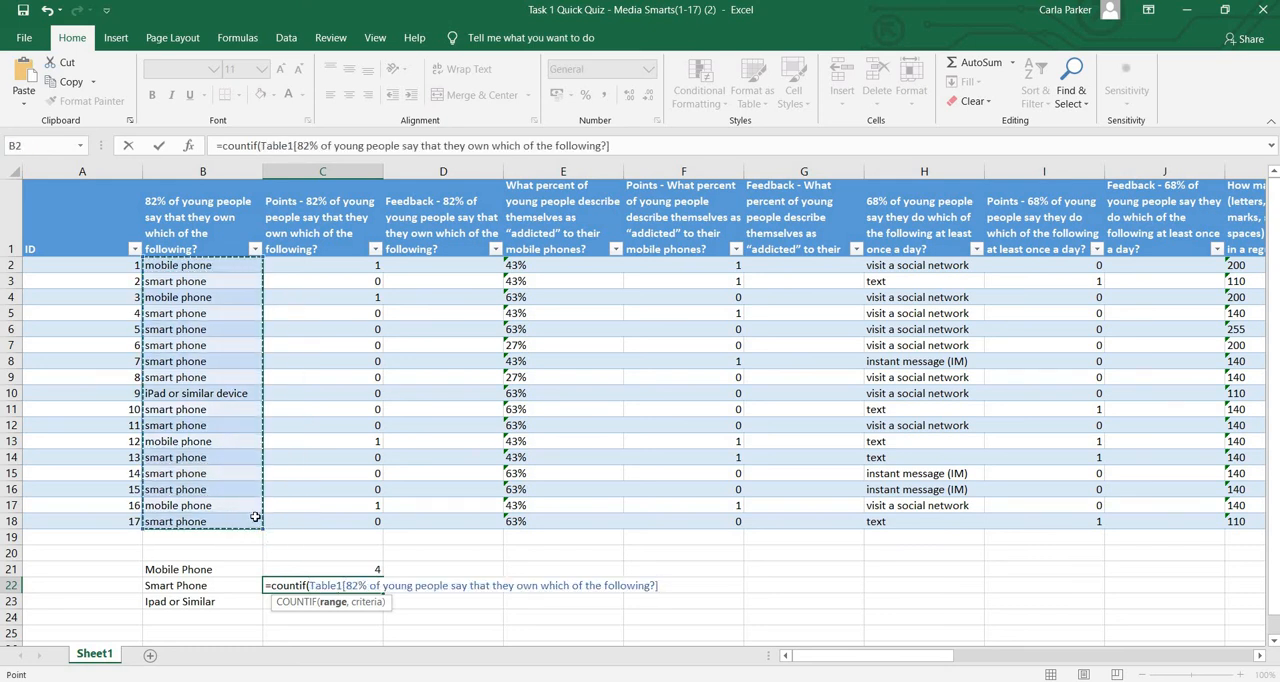
{"action": "type", "text": ","}
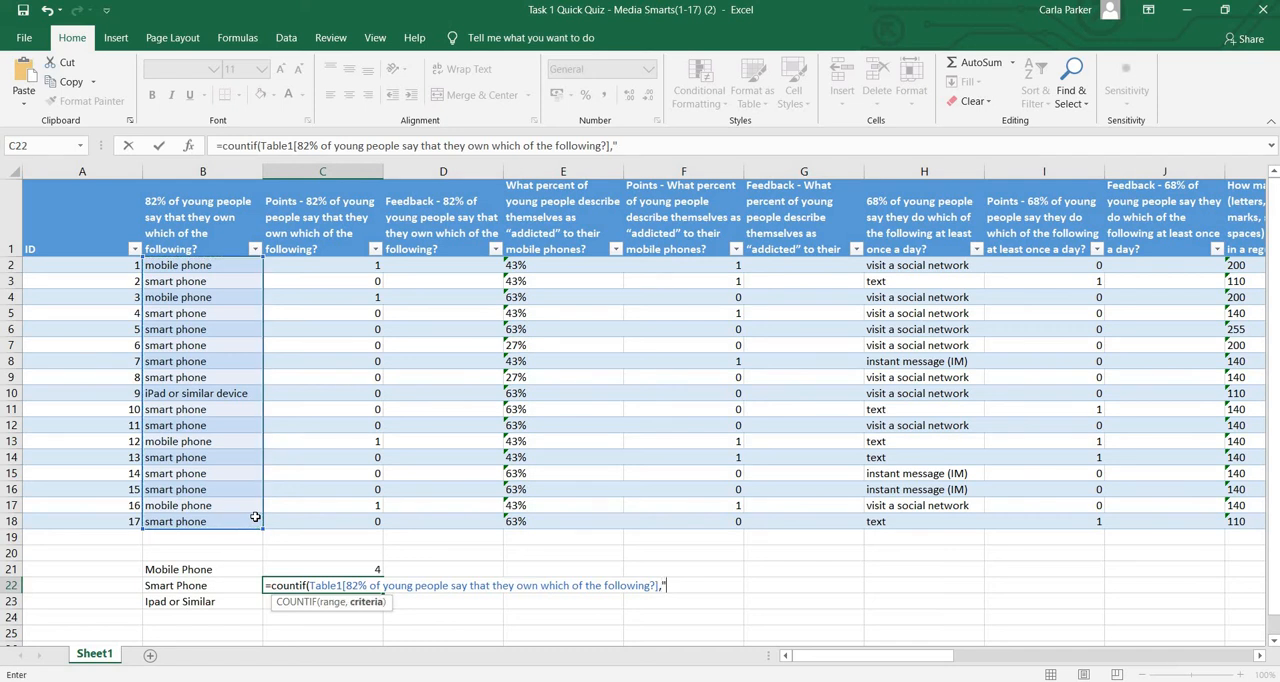
{"action": "type", "text": "\"smart phone"}
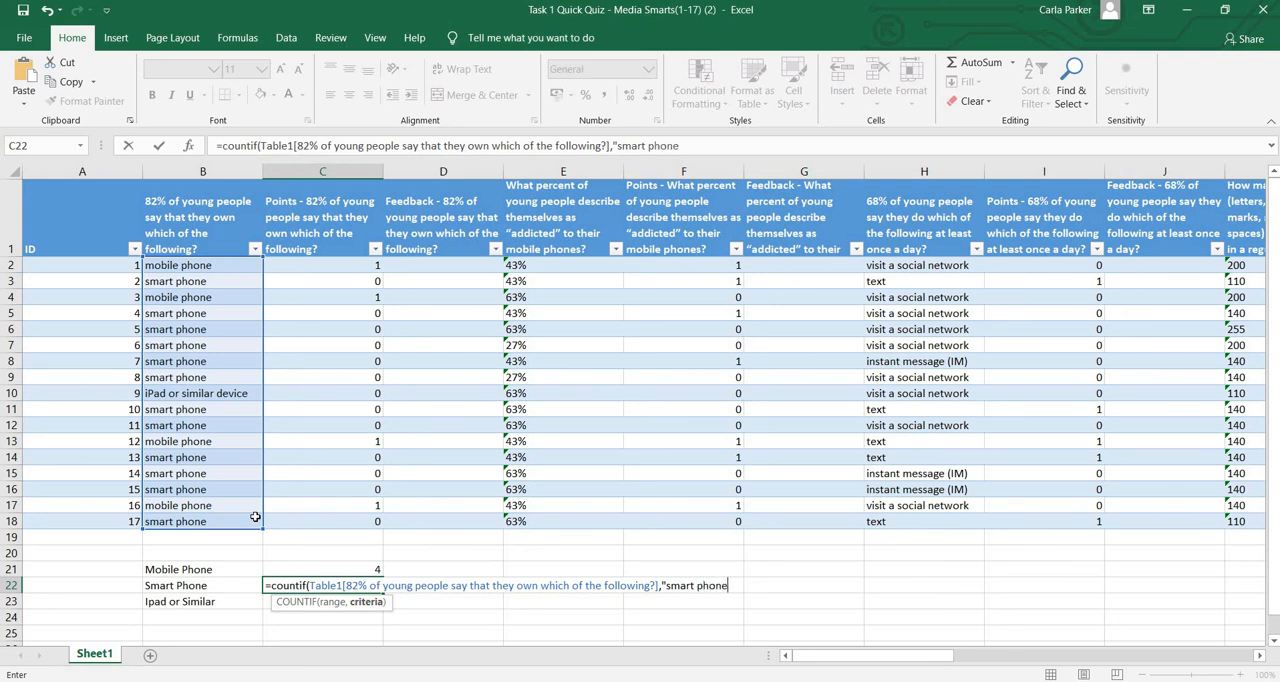
{"action": "type", "text": "\")"}
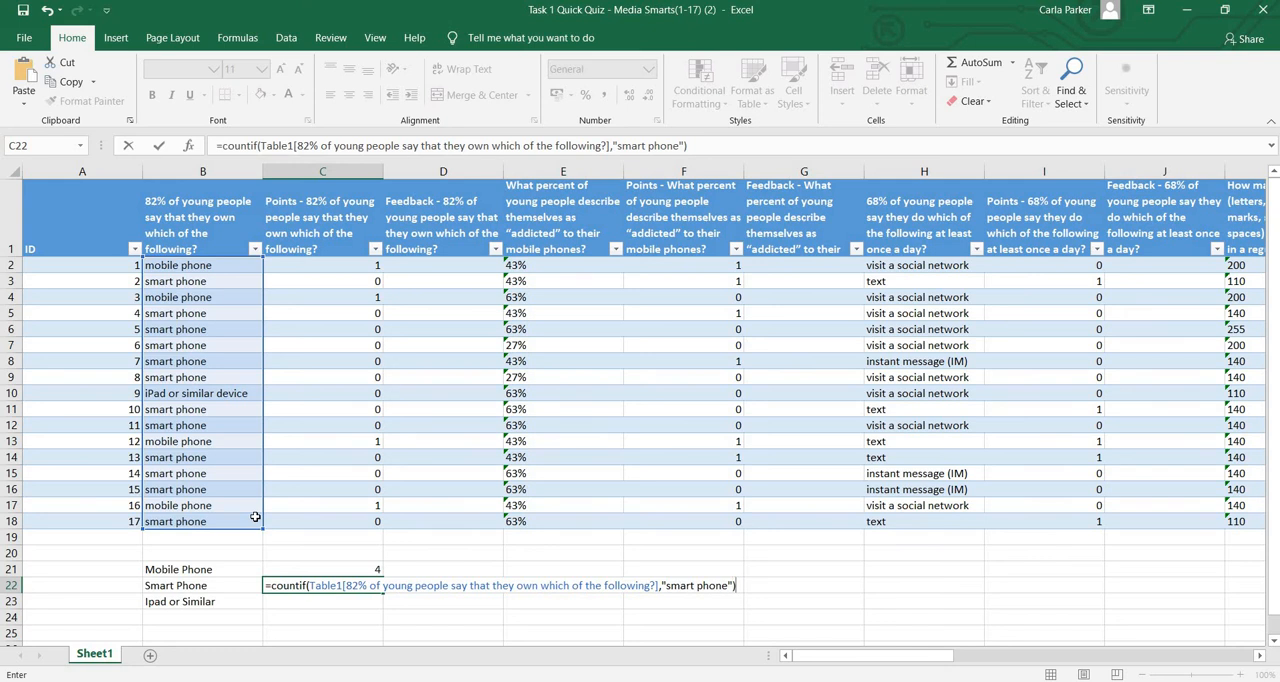
{"action": "key", "text": "Return"}
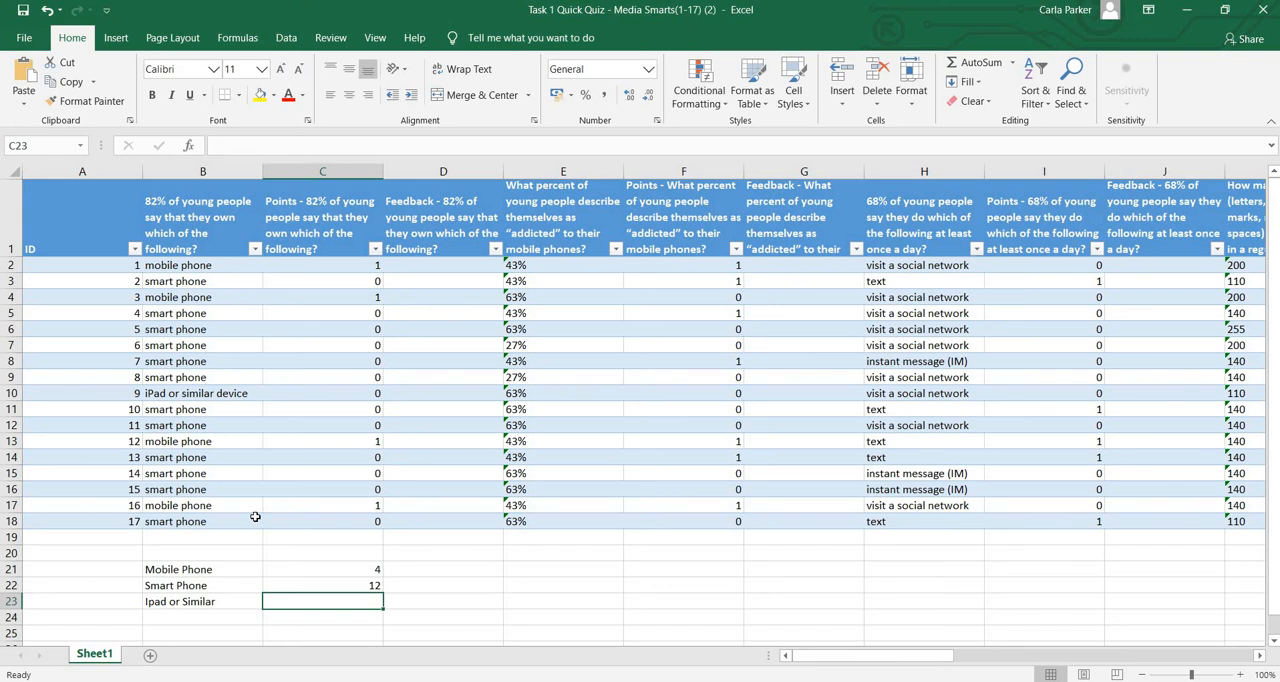
Enter 1 as the Ipad or Similar count in C23
{"action": "type", "text": "1"}
{"action": "key", "text": "Return"}
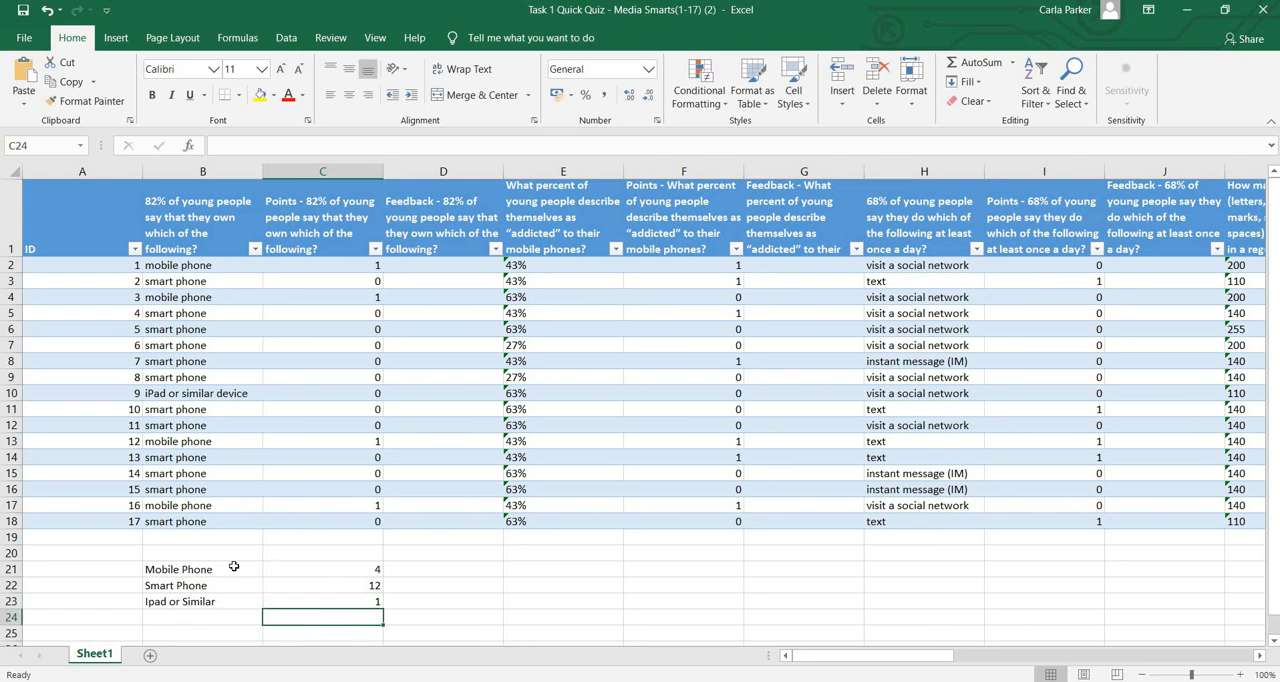
Insert a 2-D clustered column chart from the tally table B21:C23
{"action": "left_click_drag", "start_coordinate": [233, 566], "coordinate": [334, 602]}
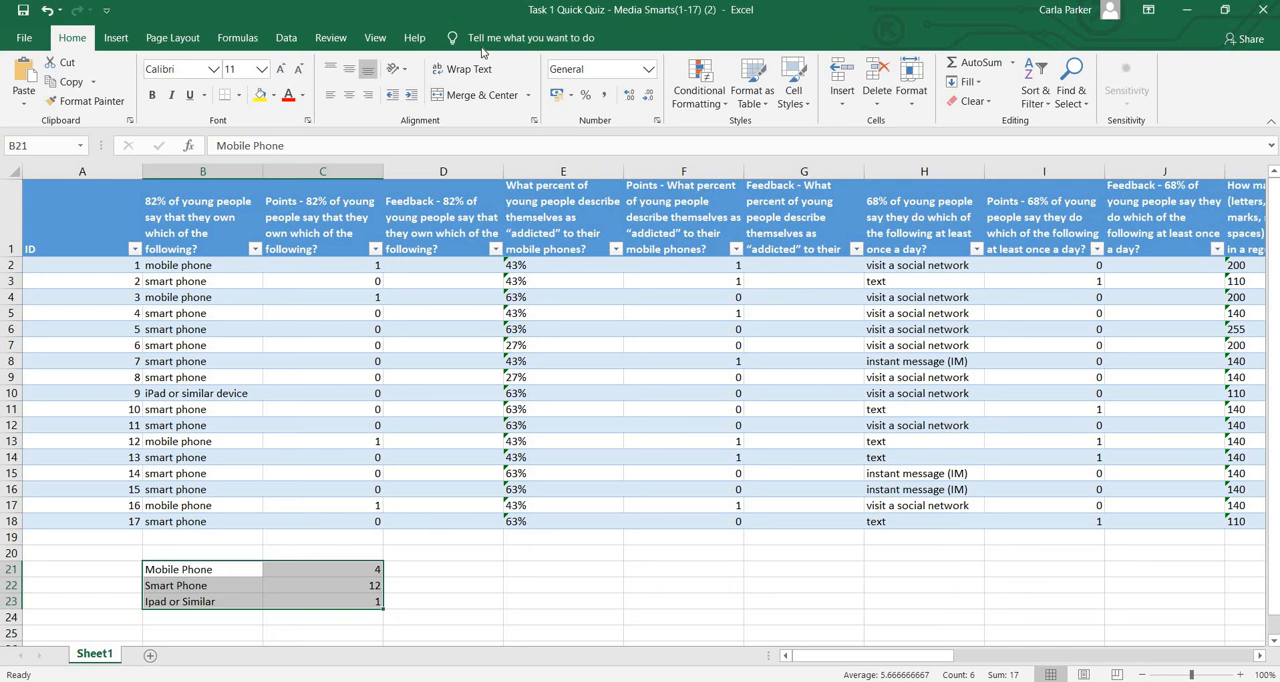
{"action": "left_click", "coordinate": [280, 38]}
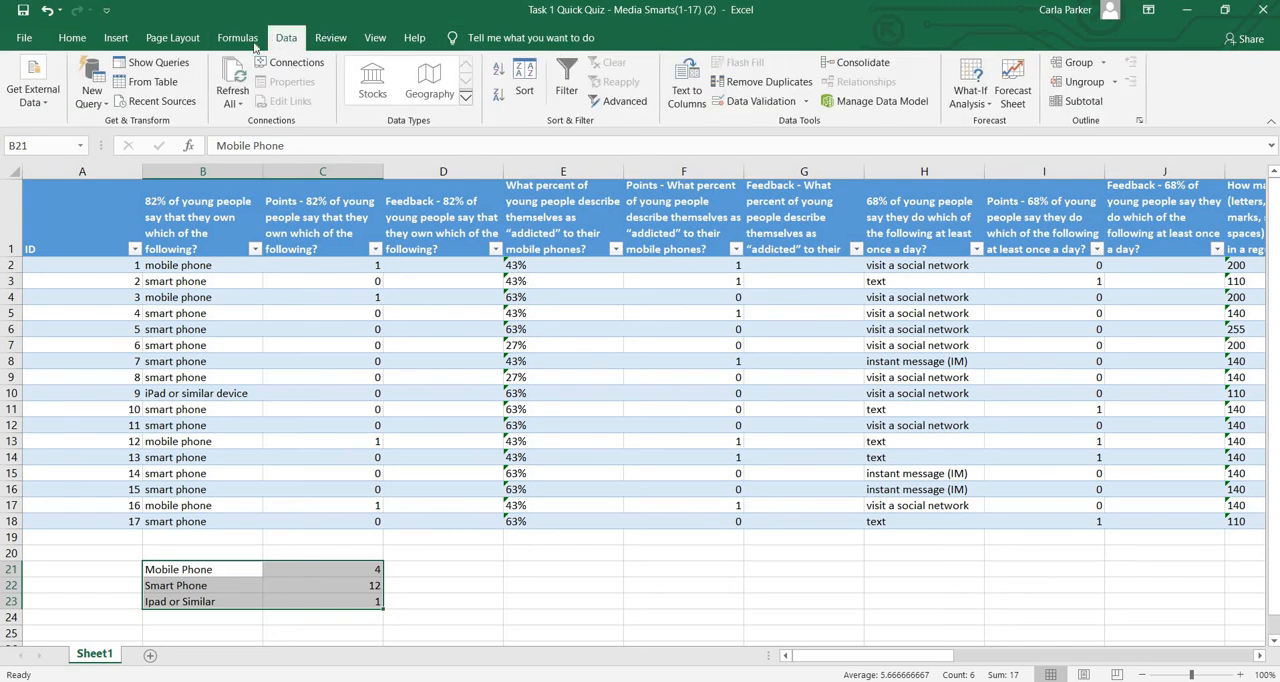
{"action": "left_click", "coordinate": [116, 38]}
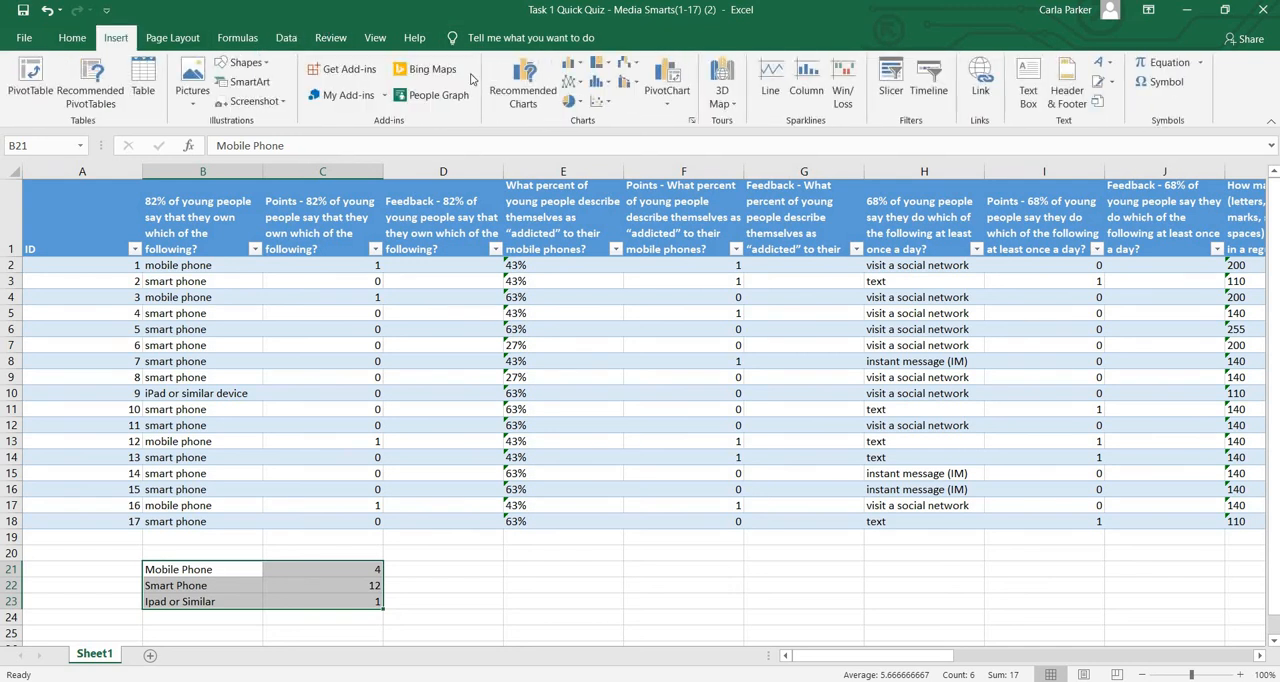
{"action": "left_click", "coordinate": [573, 66]}
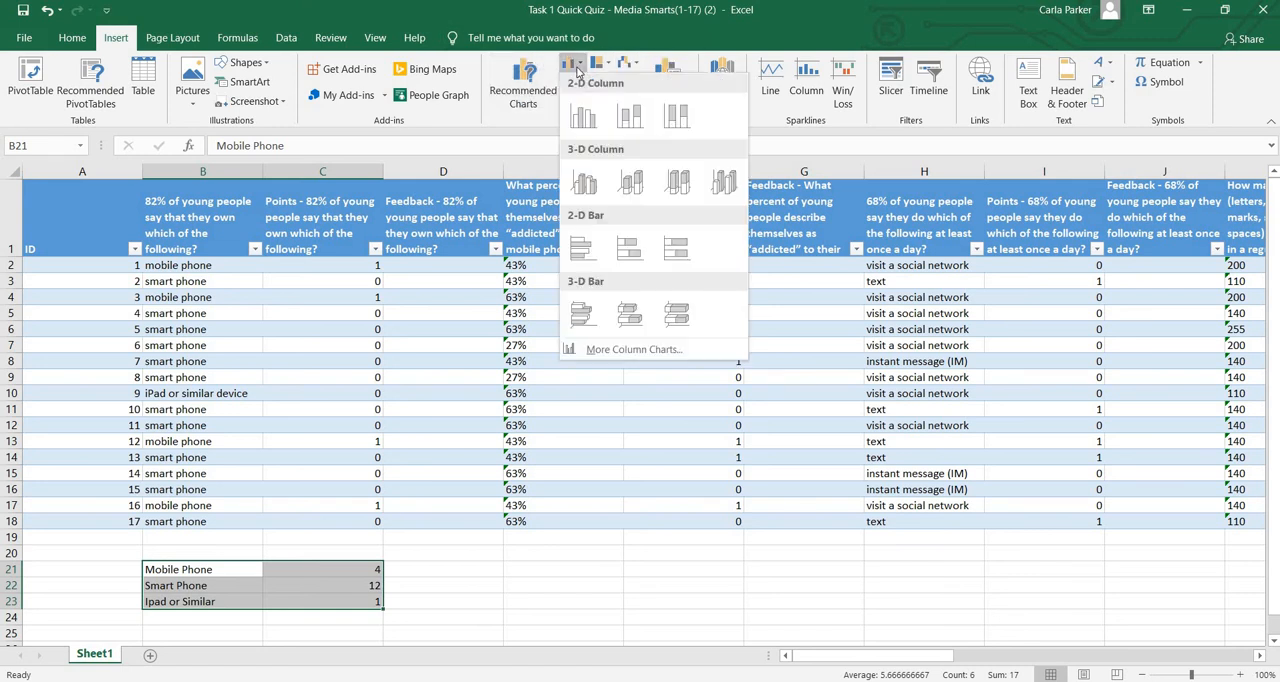
{"action": "left_click", "coordinate": [583, 116]}
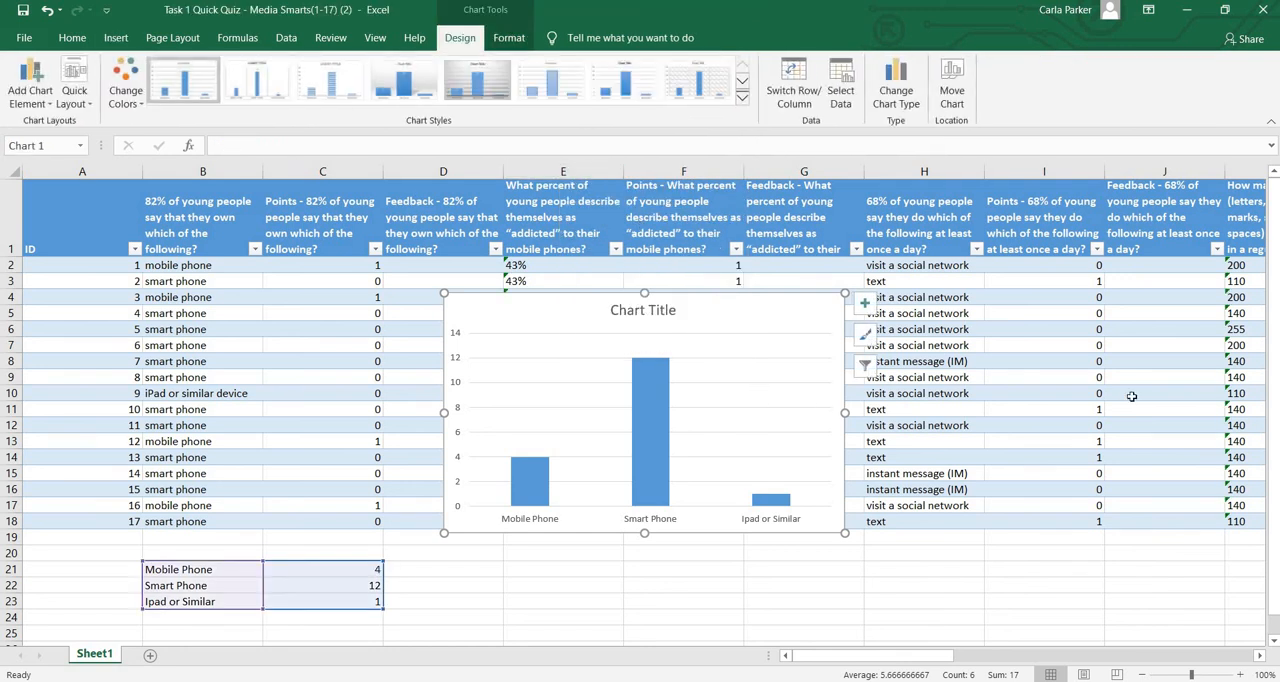
Move the chart below the response table, beside the tally
{"action": "scroll", "coordinate": [1273, 397], "scroll_direction": "down", "scroll_amount": 1}
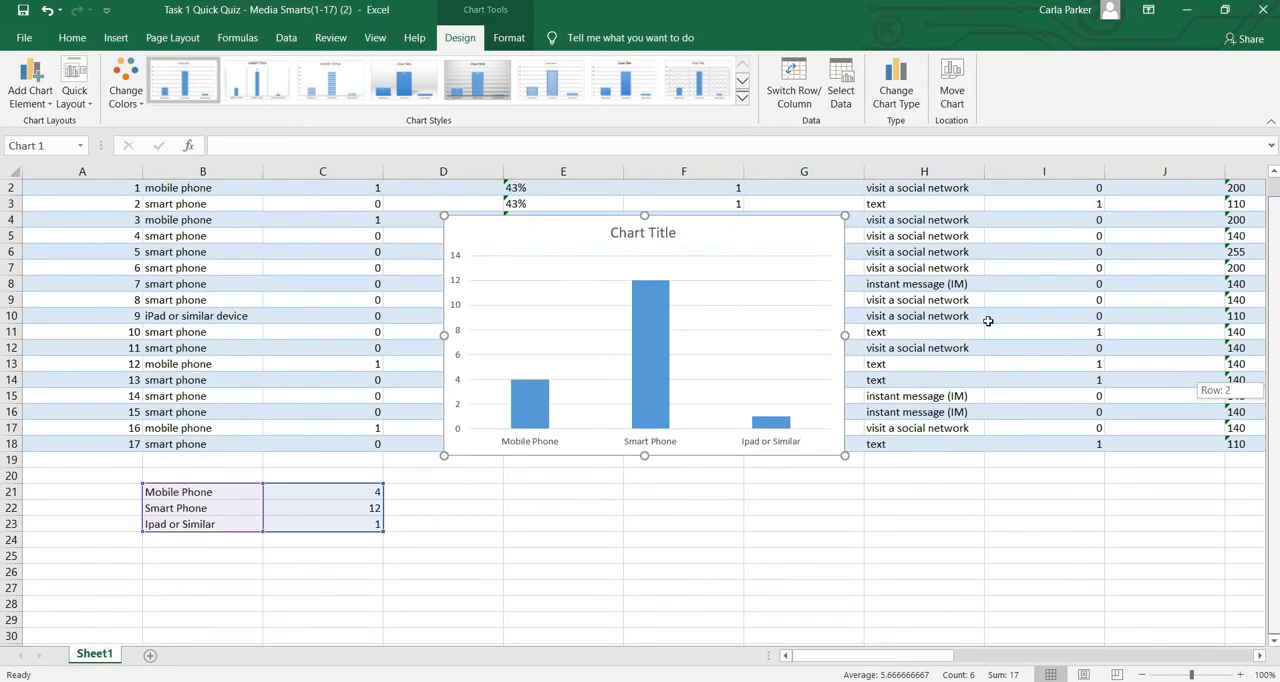
{"action": "left_click_drag", "start_coordinate": [807, 395], "coordinate": [819, 659]}
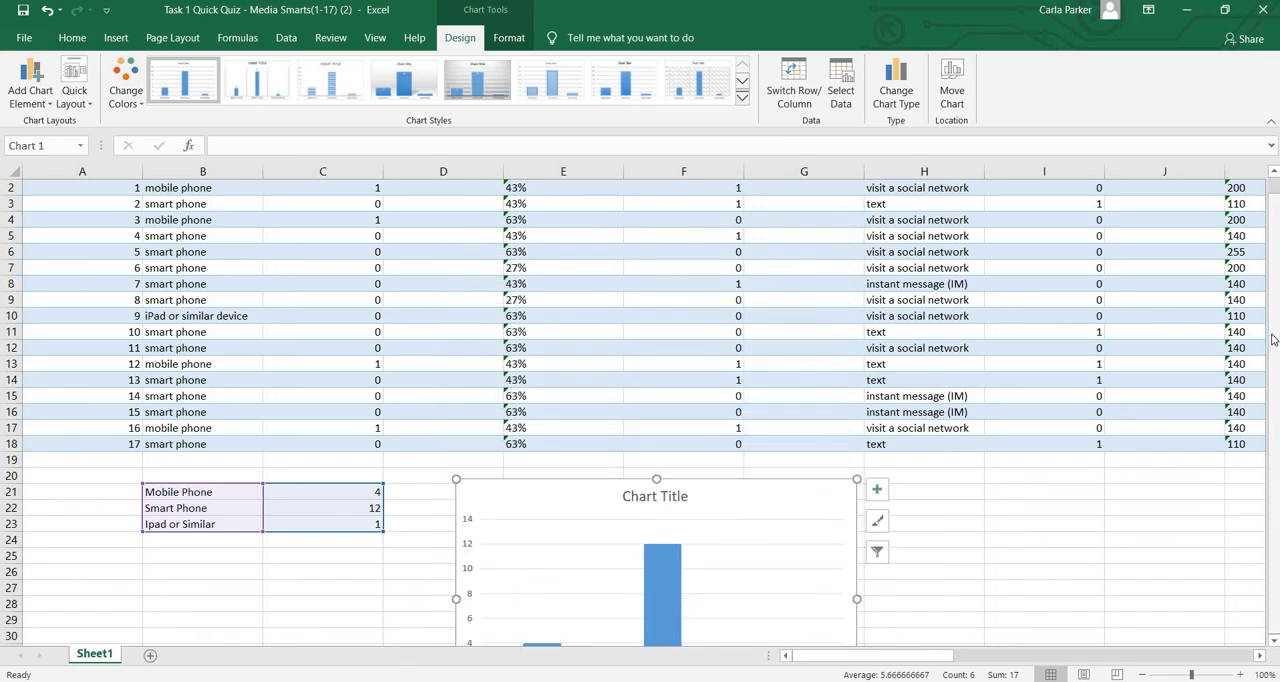
{"action": "left_click_drag", "start_coordinate": [1276, 524], "coordinate": [1276, 532]}
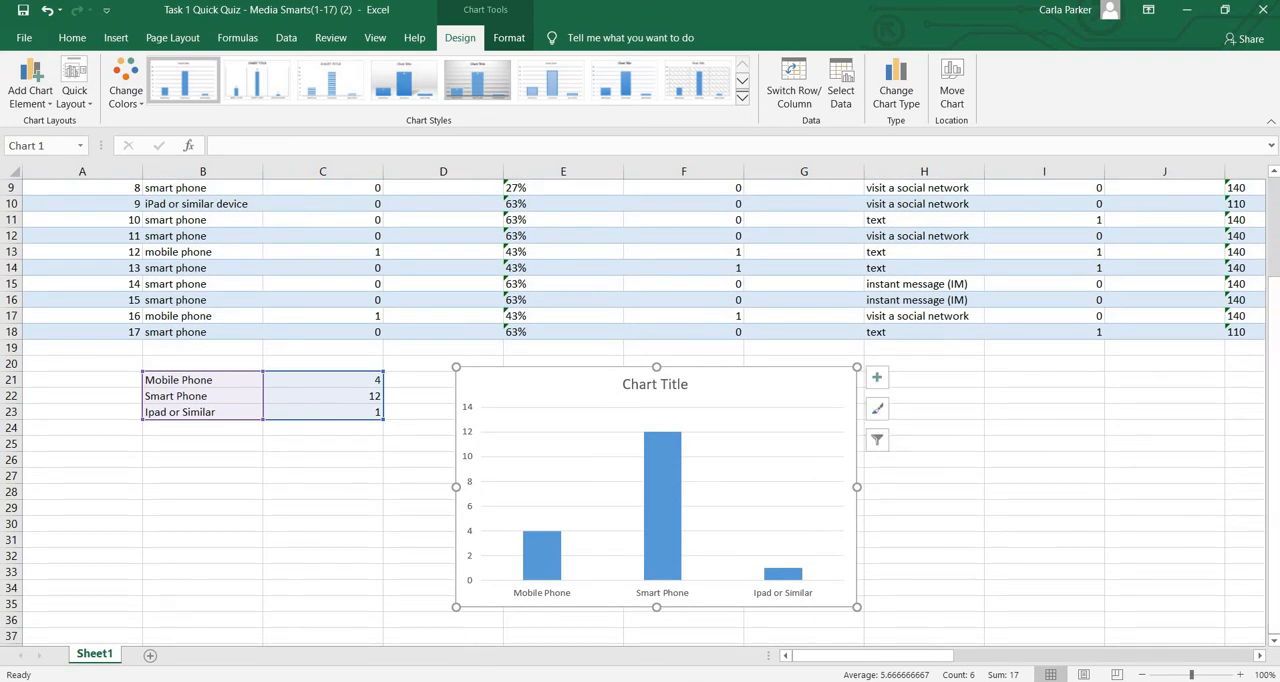
Rename the chart title to 'Question 1'
{"action": "left_click", "coordinate": [685, 385]}
{"action": "left_click", "coordinate": [686, 385]}
{"action": "key", "text": "BackSpace"}
{"action": "key", "text": "BackSpace"}
{"action": "key", "text": "BackSpace"}
{"action": "key", "text": "BackSpace"}
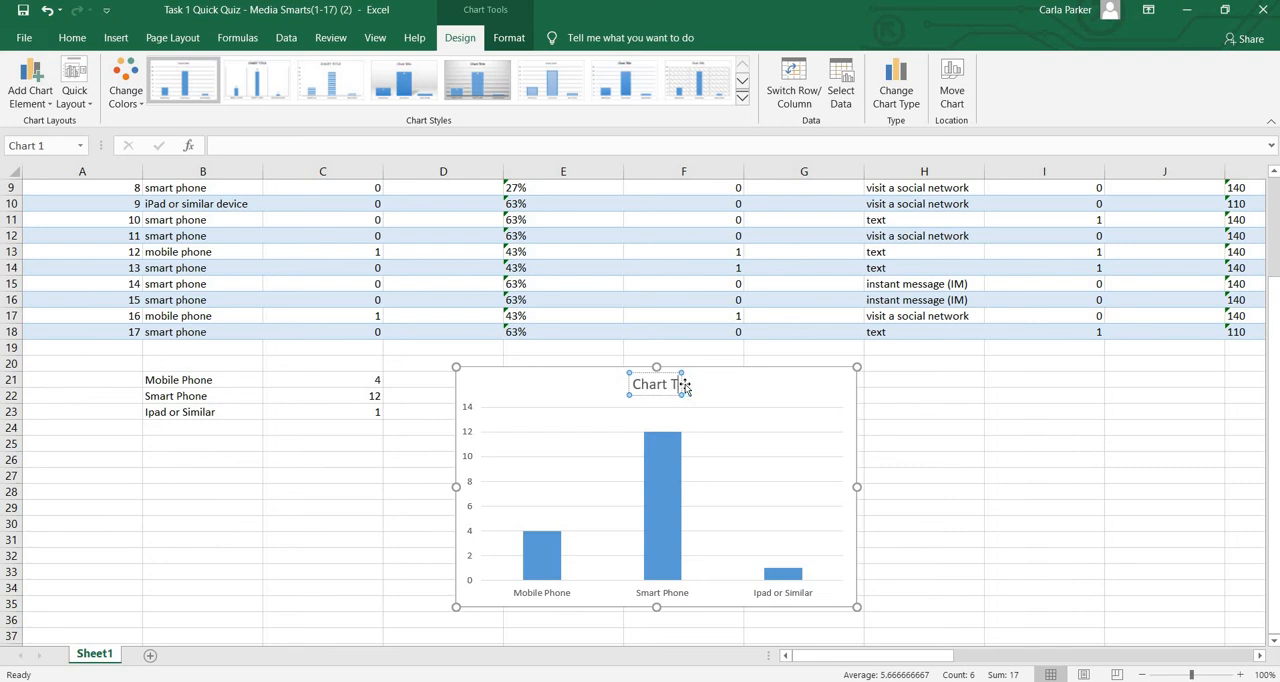
{"action": "key", "text": "BackSpace"}
{"action": "key", "text": "BackSpace"}
{"action": "key", "text": "BackSpace"}
{"action": "key", "text": "BackSpace"}
{"action": "key", "text": "BackSpace"}
{"action": "key", "text": "BackSpace"}
{"action": "key", "text": "BackSpace"}
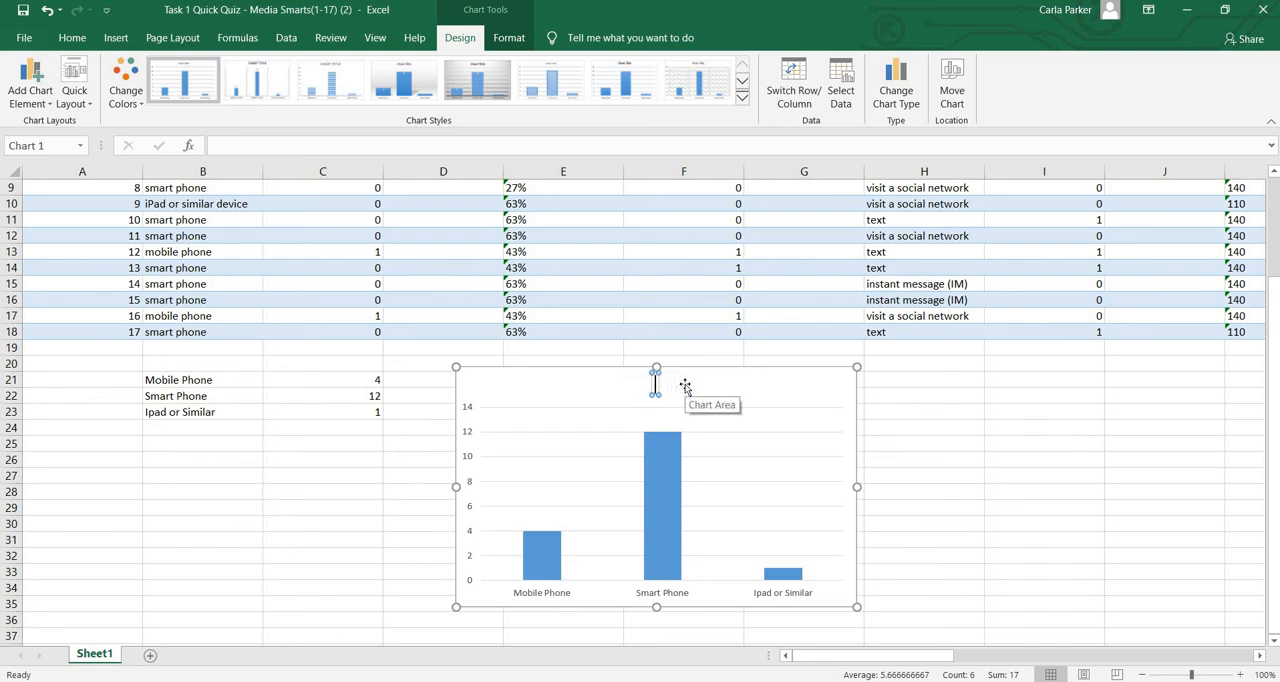
{"action": "type", "text": "Quest"}
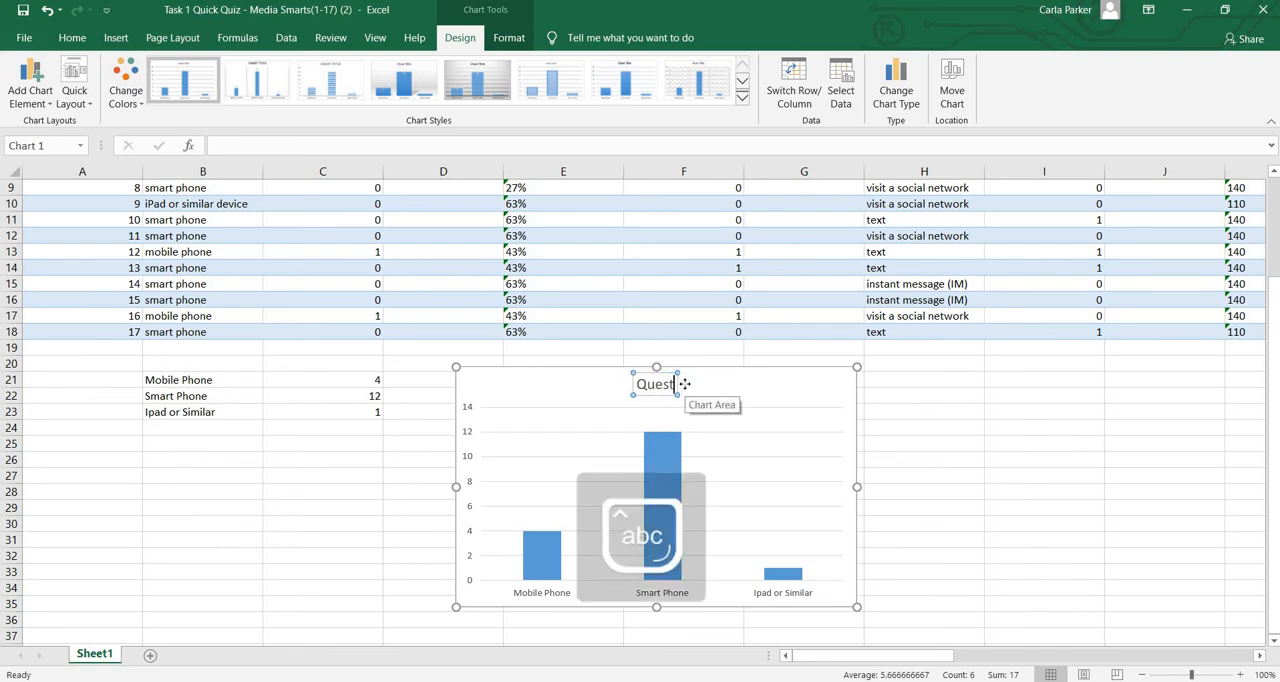
{"action": "type", "text": "ion 1"}
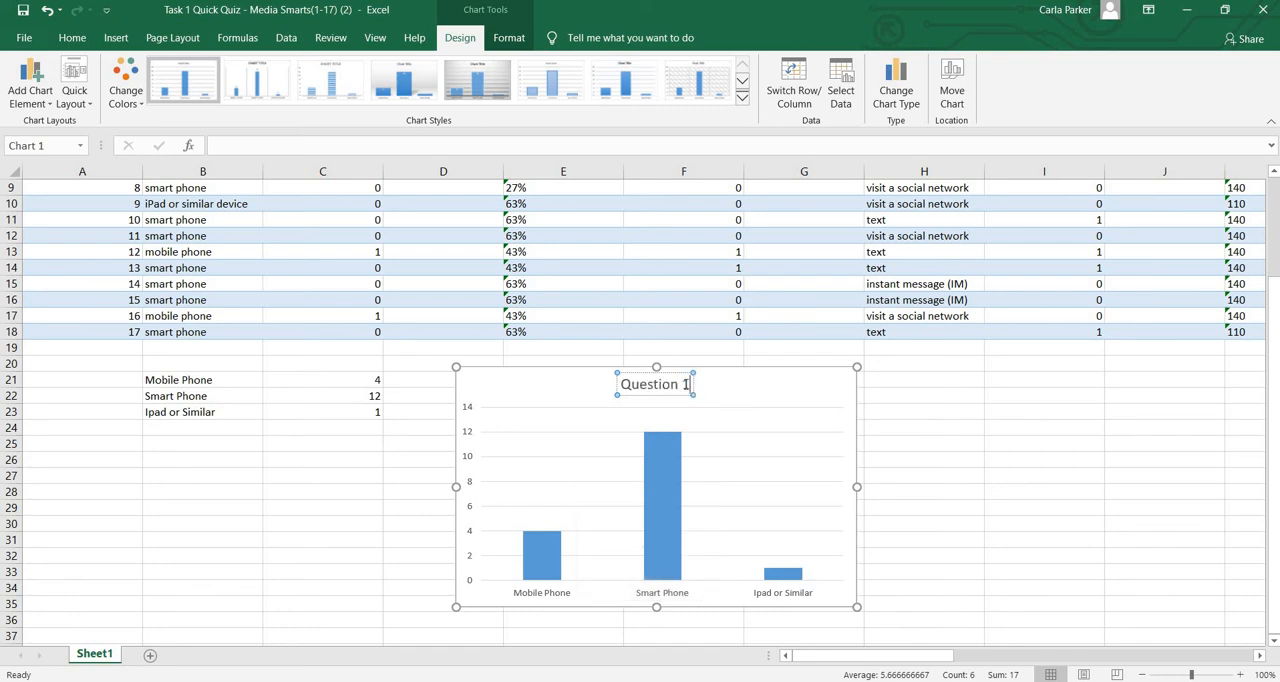
Apply Quick Layout 9 to the chart to add axis titles and a legend
{"action": "left_click", "coordinate": [751, 466]}
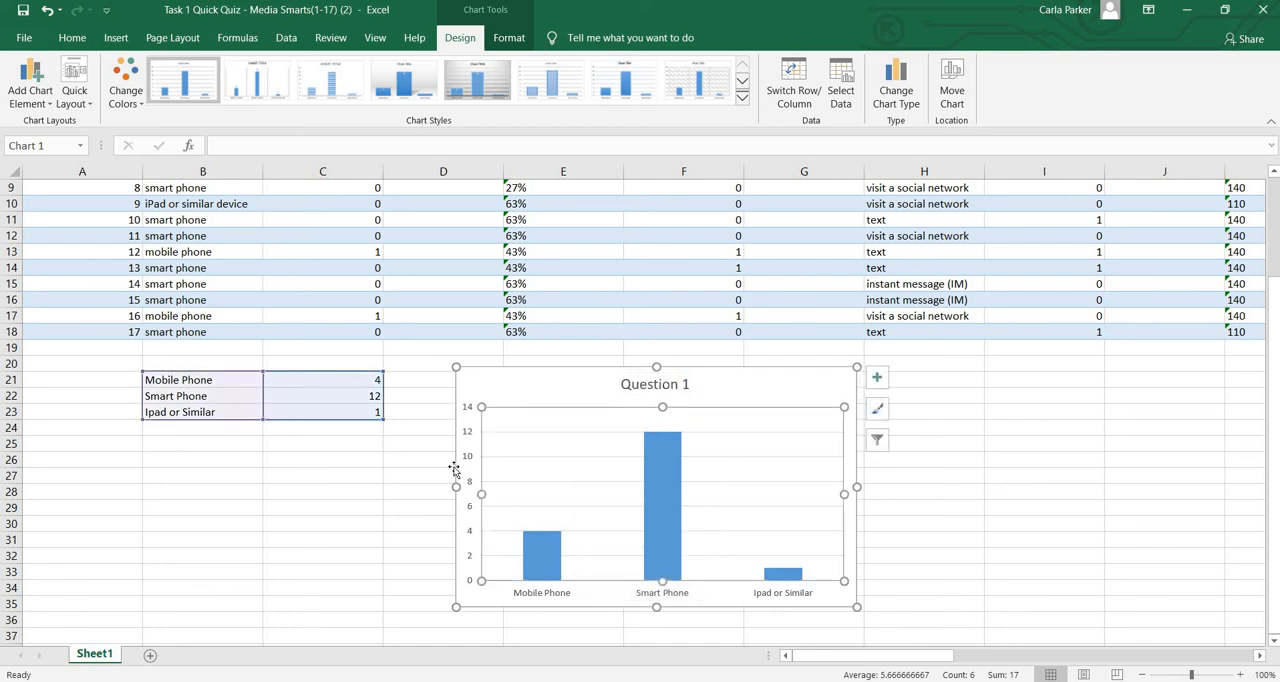
{"action": "left_click", "coordinate": [82, 92]}
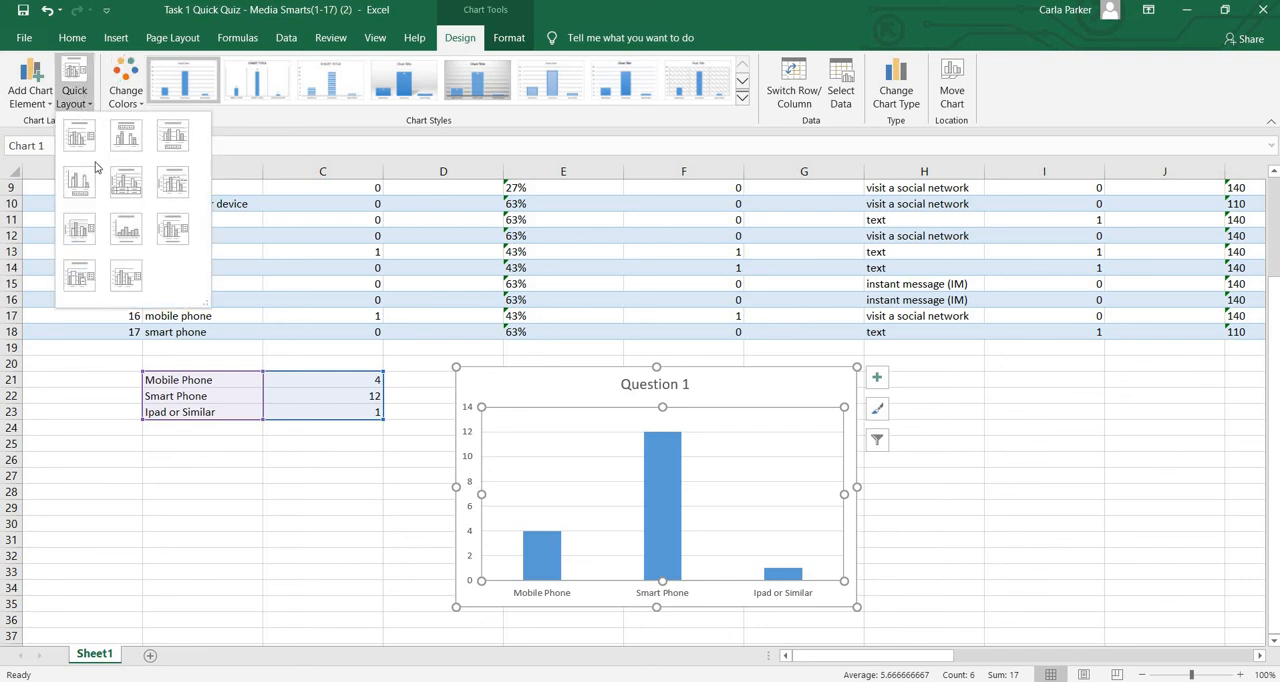
{"action": "left_click", "coordinate": [173, 240]}
Rename the horizontal axis title to 'Device'
{"action": "left_click", "coordinate": [651, 588]}
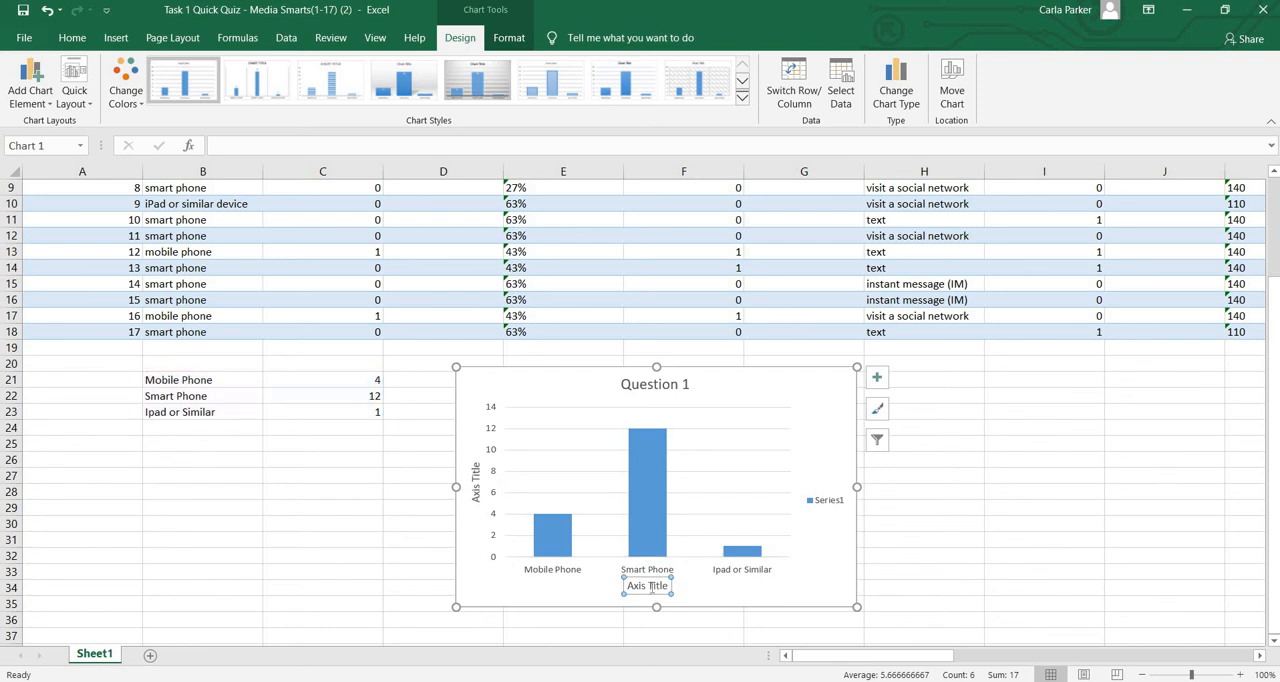
{"action": "key", "text": "BackSpace"}
{"action": "key", "text": "BackSpace"}
{"action": "key", "text": "BackSpace"}
{"action": "key", "text": "BackSpace"}
{"action": "key", "text": "BackSpace"}
{"action": "key", "text": "BackSpace"}
{"action": "key", "text": "BackSpace"}
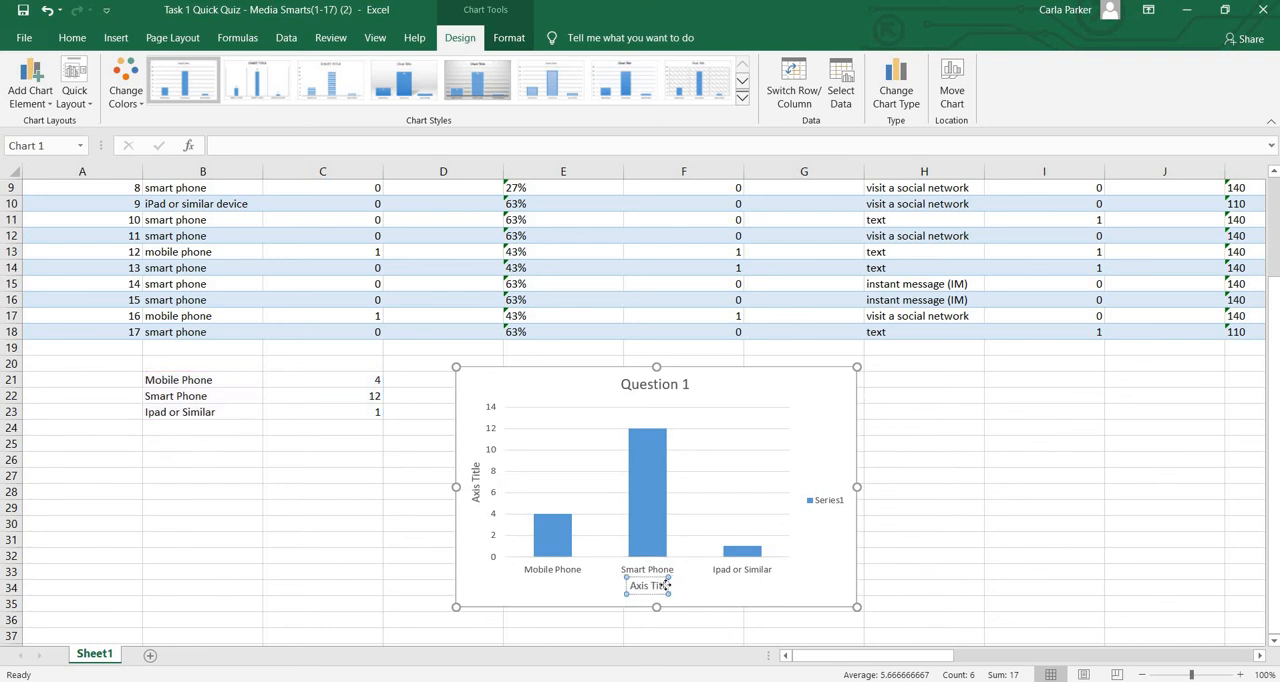
{"action": "key", "text": "BackSpace"}
{"action": "key", "text": "BackSpace"}
{"action": "key", "text": "BackSpace"}
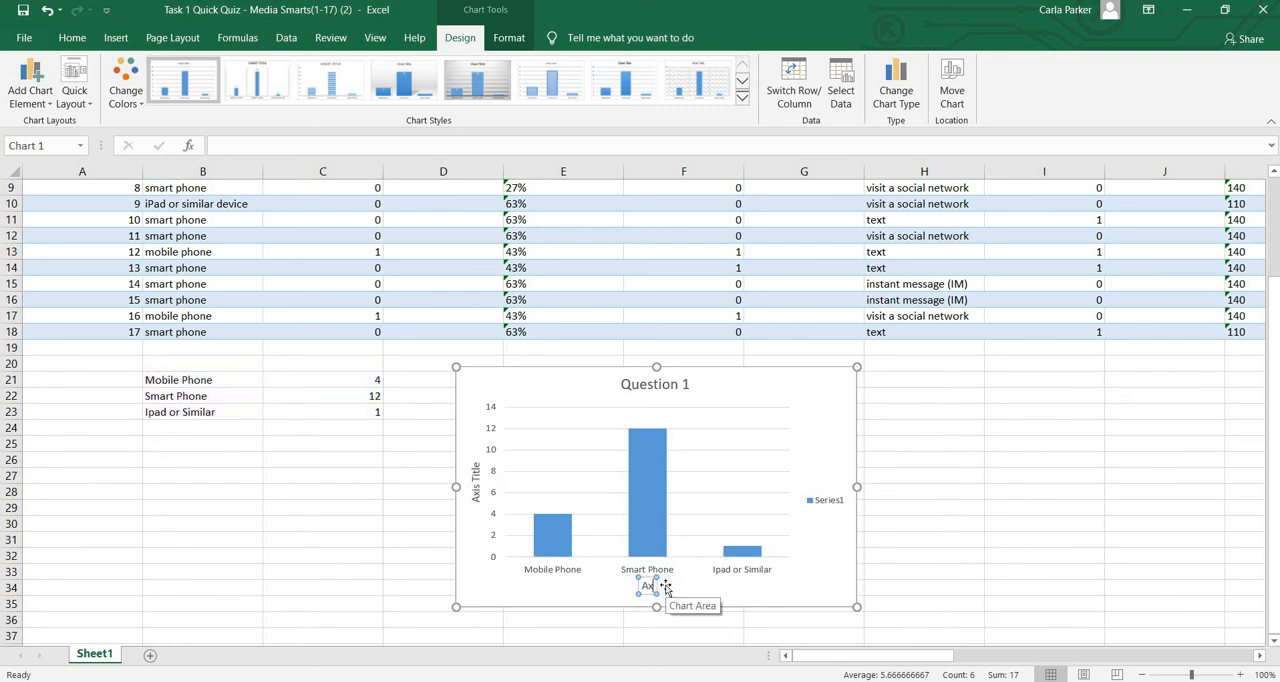
{"action": "key", "text": "Caps_Lock"}
{"action": "type", "text": "Dev"}
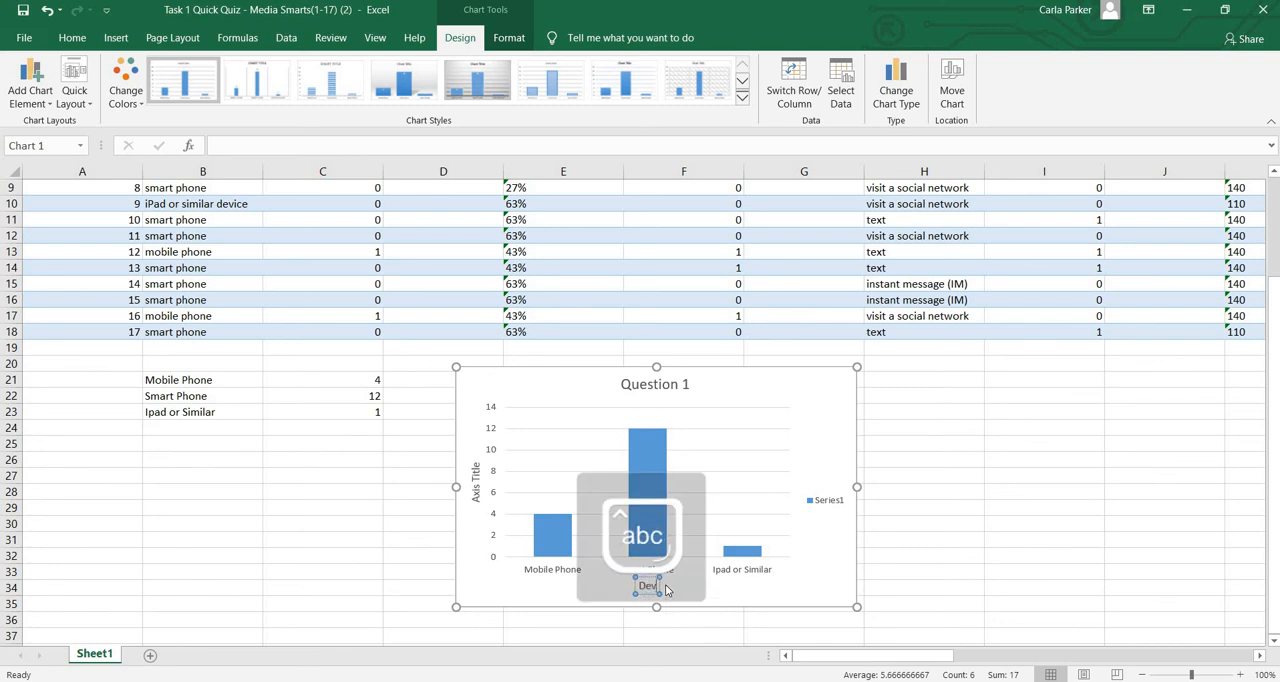
{"action": "type", "text": "ice"}
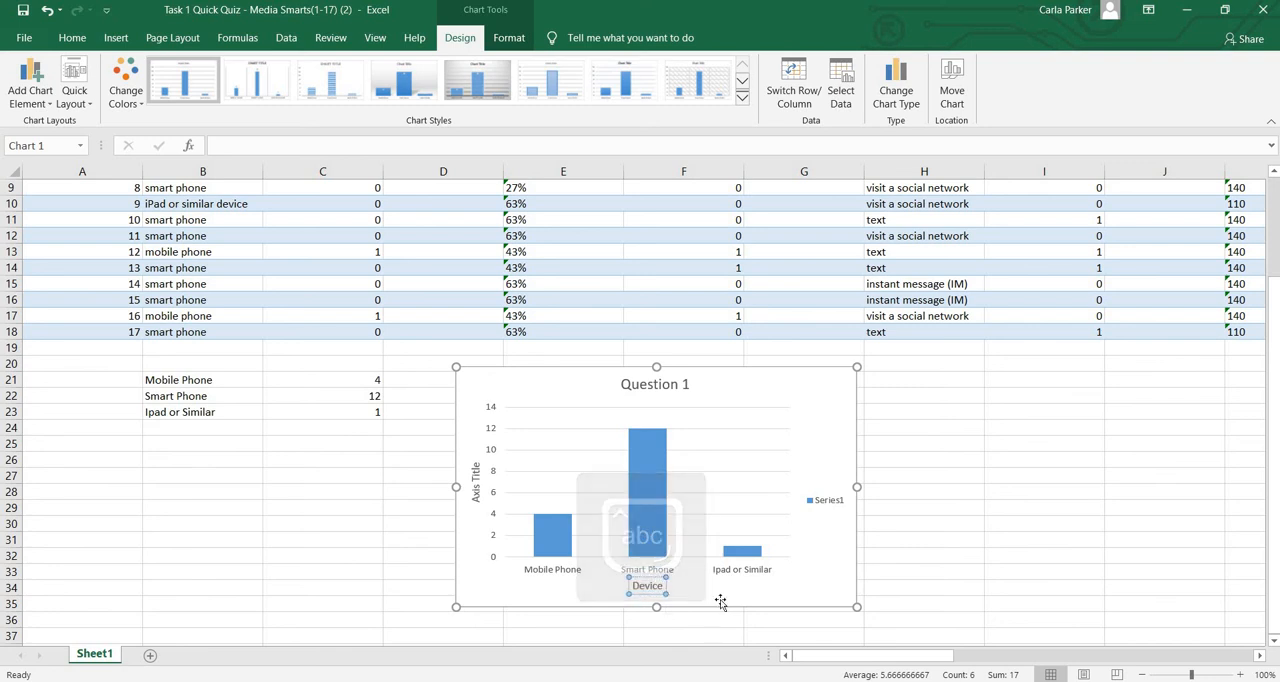
Fill the whole column data series of the chart with red
{"action": "left_click", "coordinate": [720, 601]}
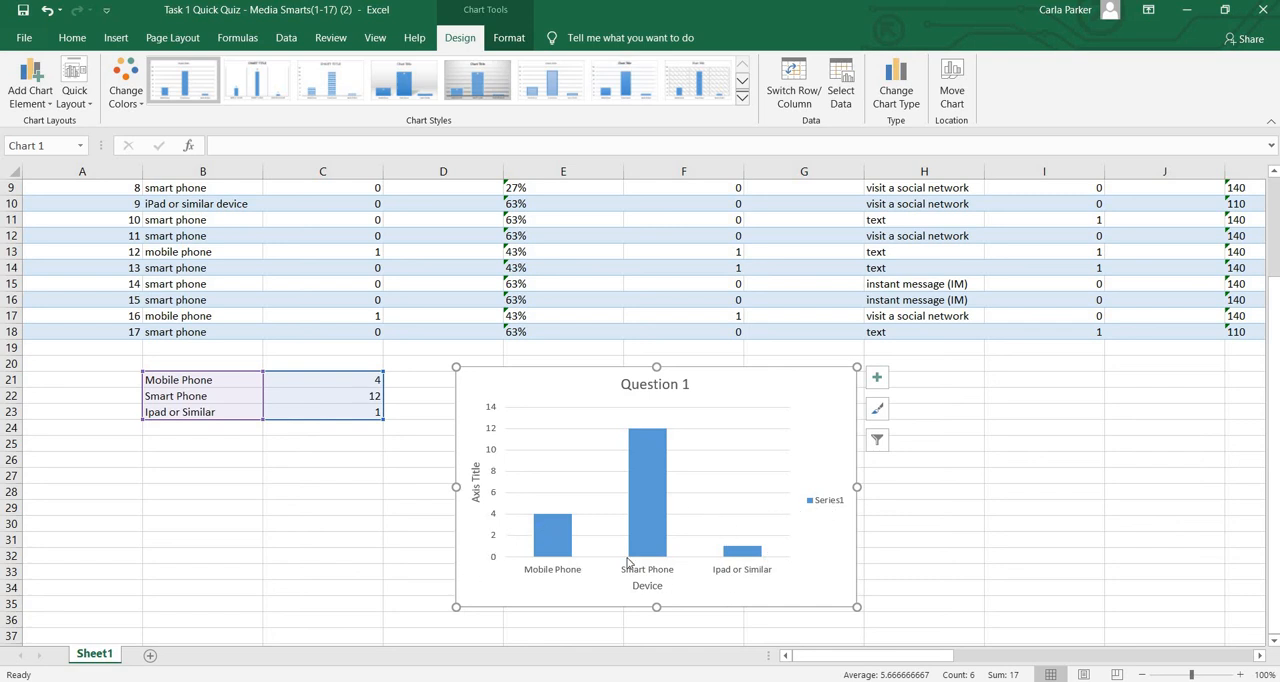
{"action": "left_click", "coordinate": [556, 548]}
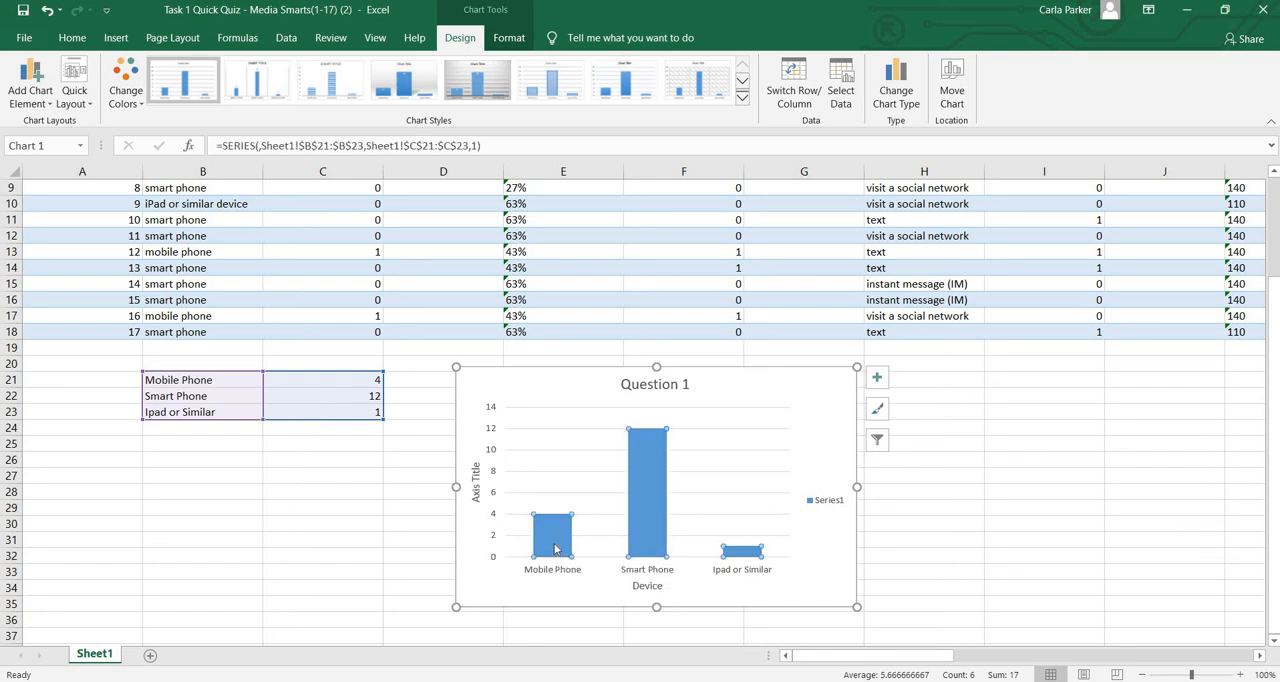
{"action": "left_click", "coordinate": [556, 548]}
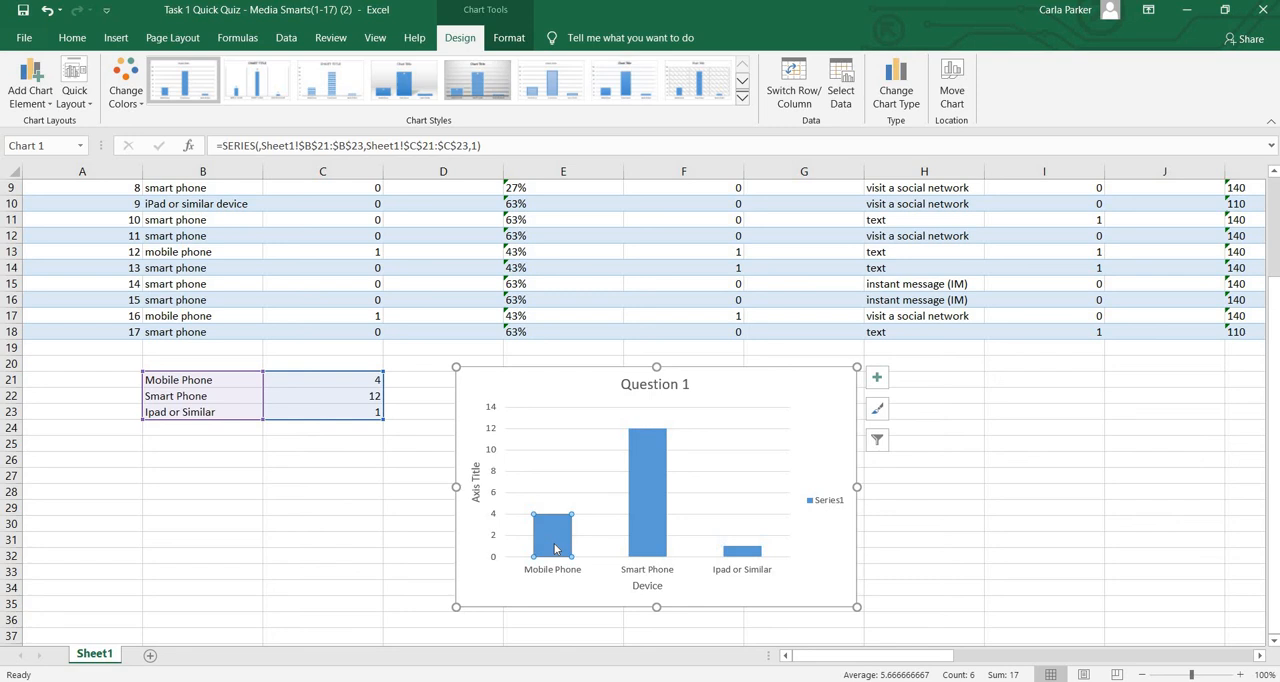
{"action": "left_click", "coordinate": [414, 534]}
{"action": "left_click", "coordinate": [544, 546]}
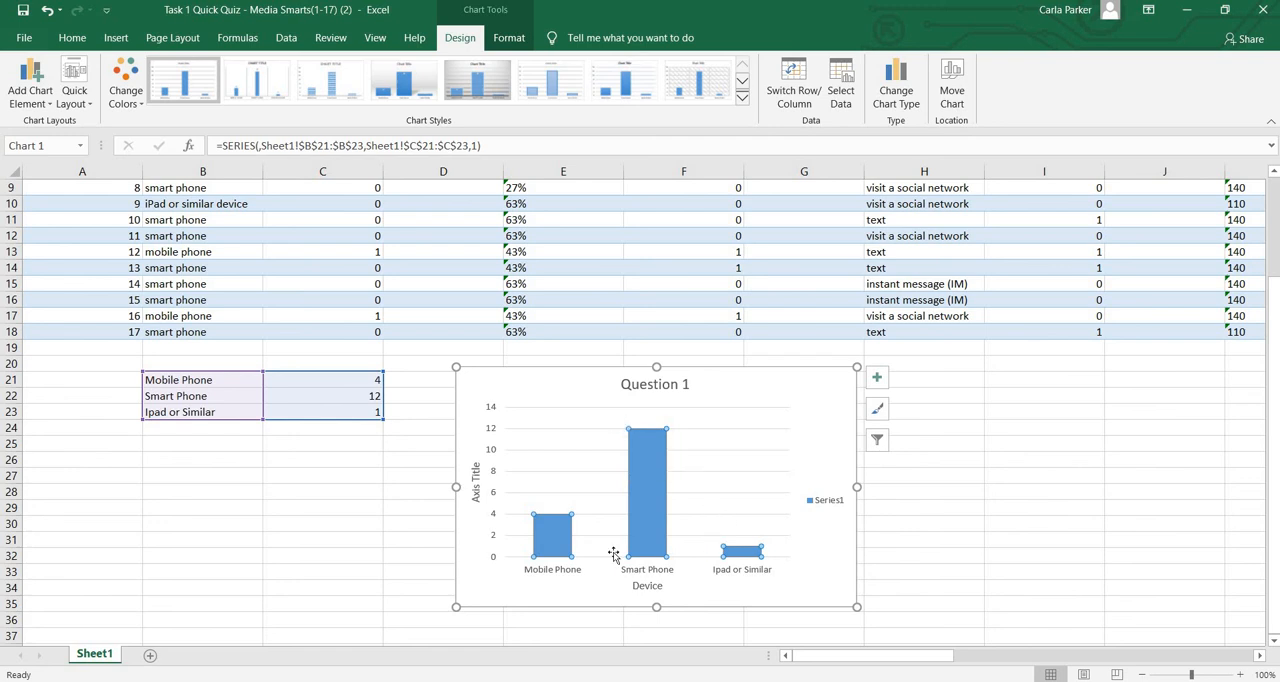
{"action": "right_click", "coordinate": [544, 541]}
{"action": "left_click", "coordinate": [562, 565]}
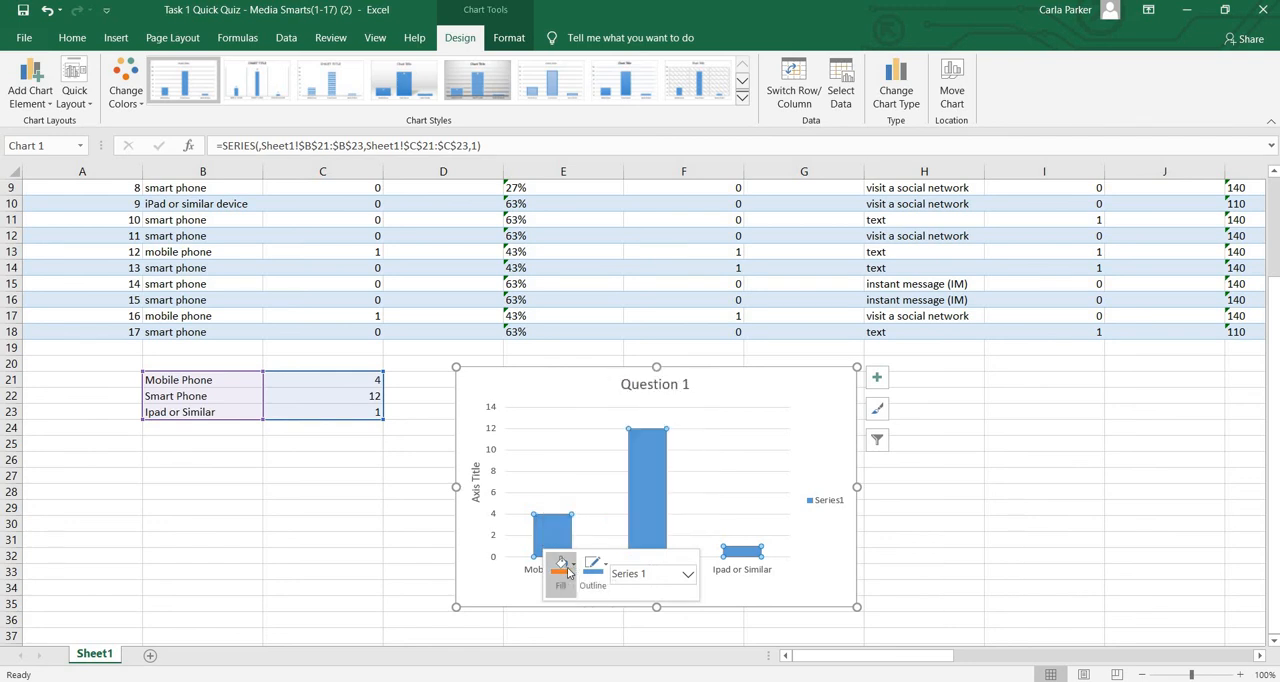
{"action": "left_click", "coordinate": [568, 445]}
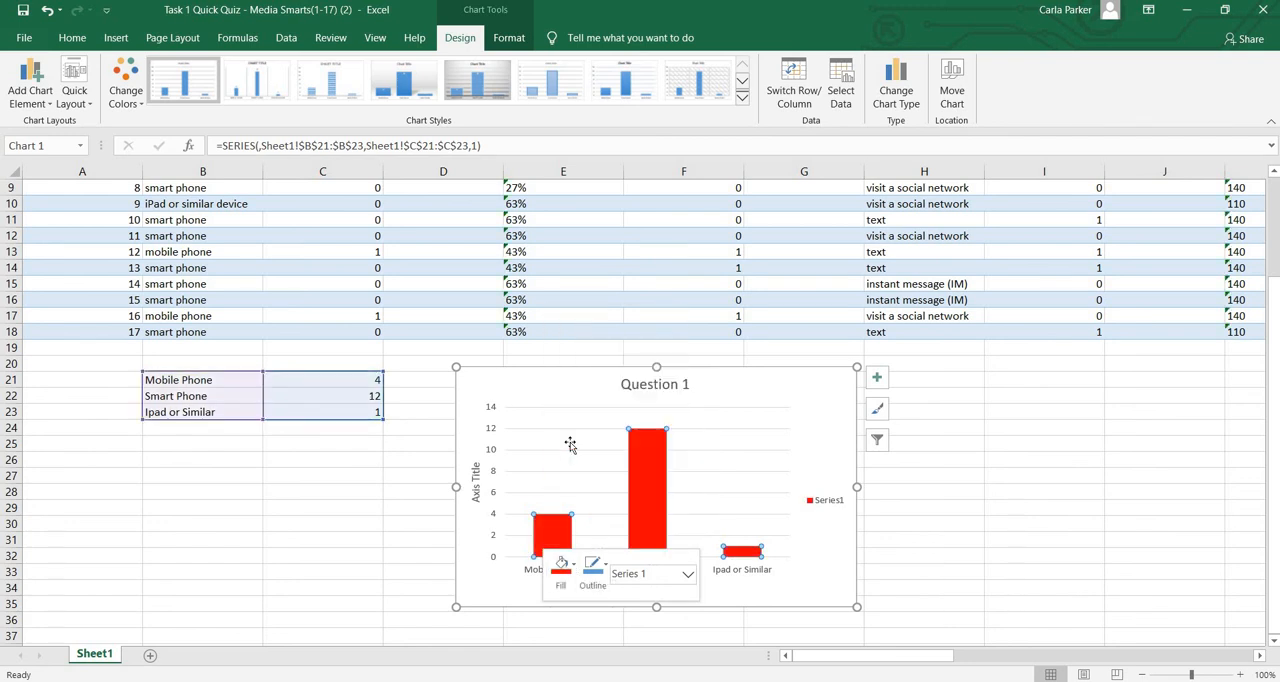
Recolour only the Mobile Phone column yellow
{"action": "left_click", "coordinate": [542, 540]}
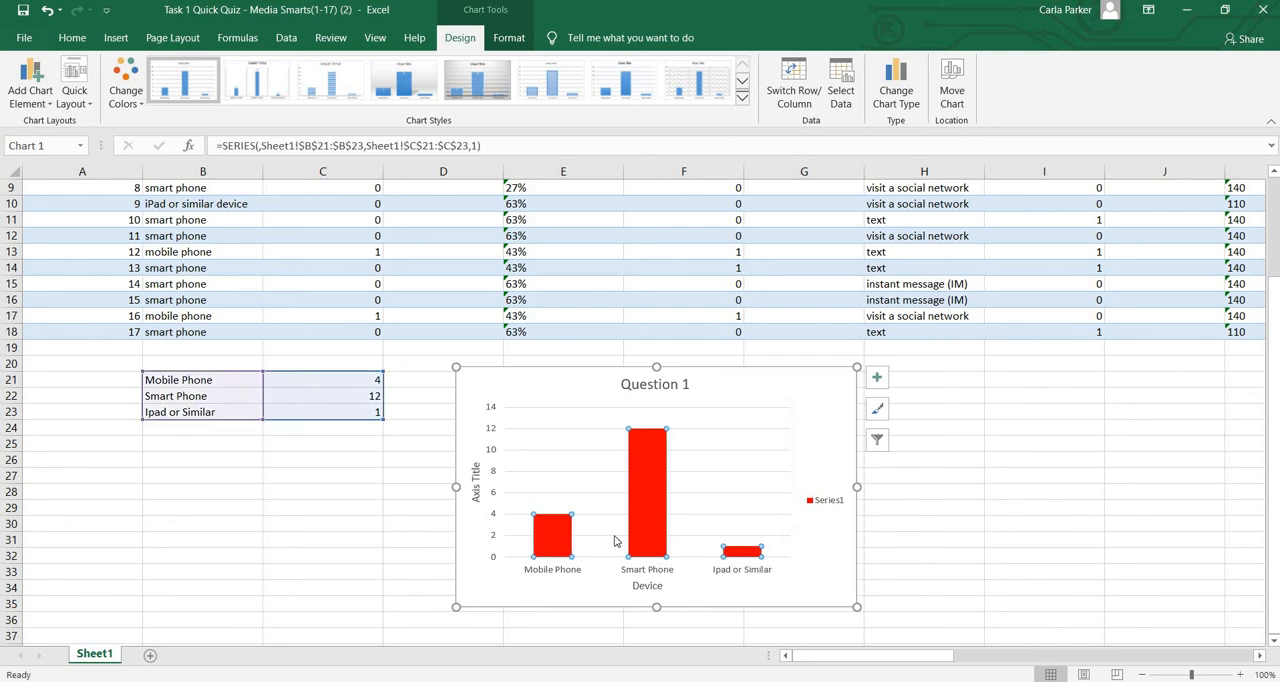
{"action": "left_click", "coordinate": [545, 541]}
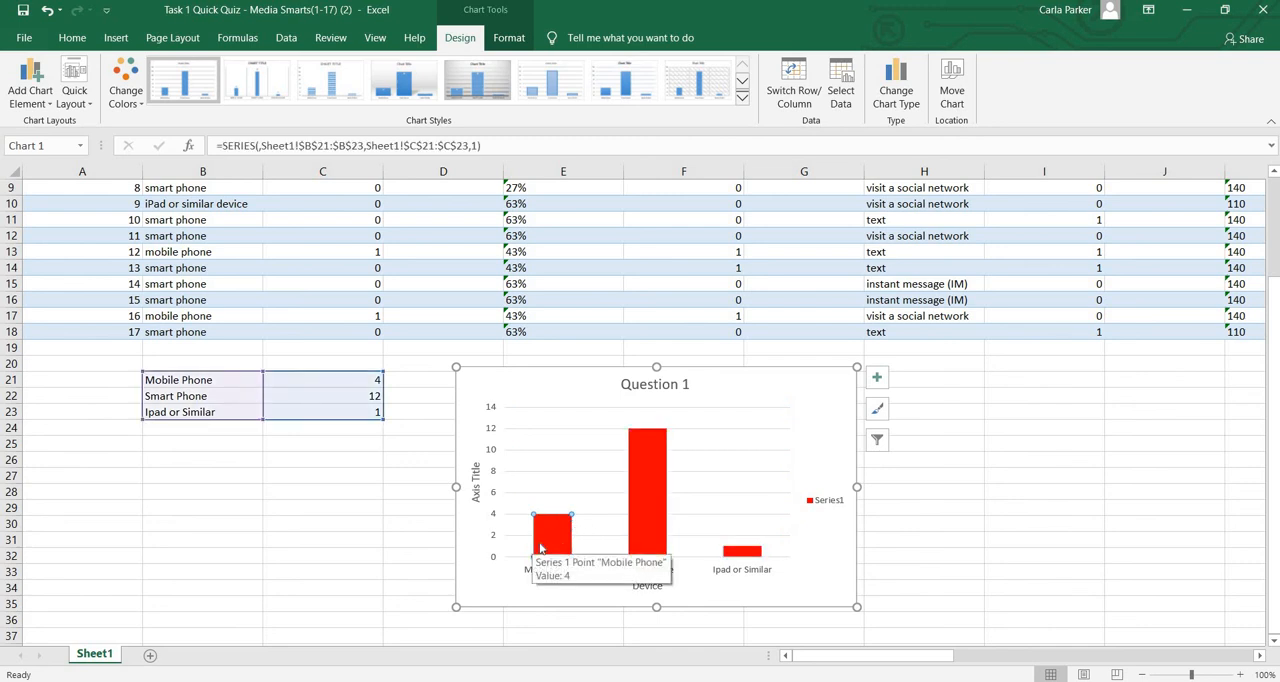
{"action": "right_click", "coordinate": [535, 547]}
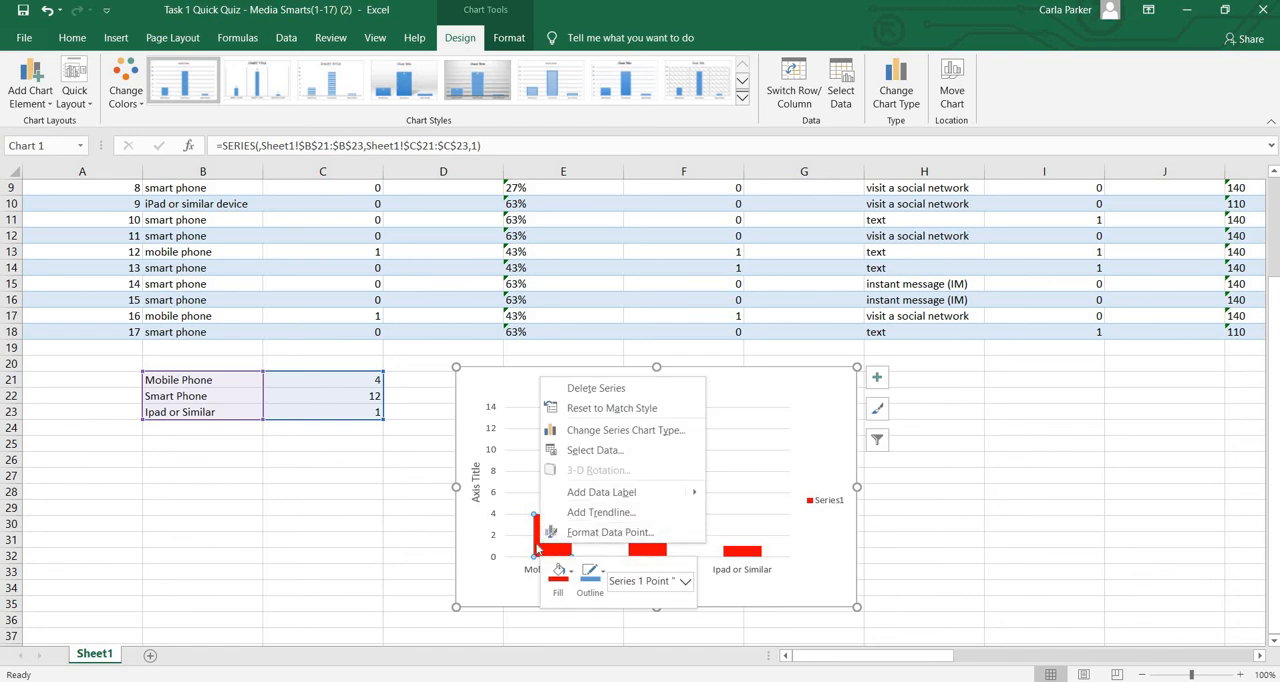
{"action": "left_click", "coordinate": [567, 580]}
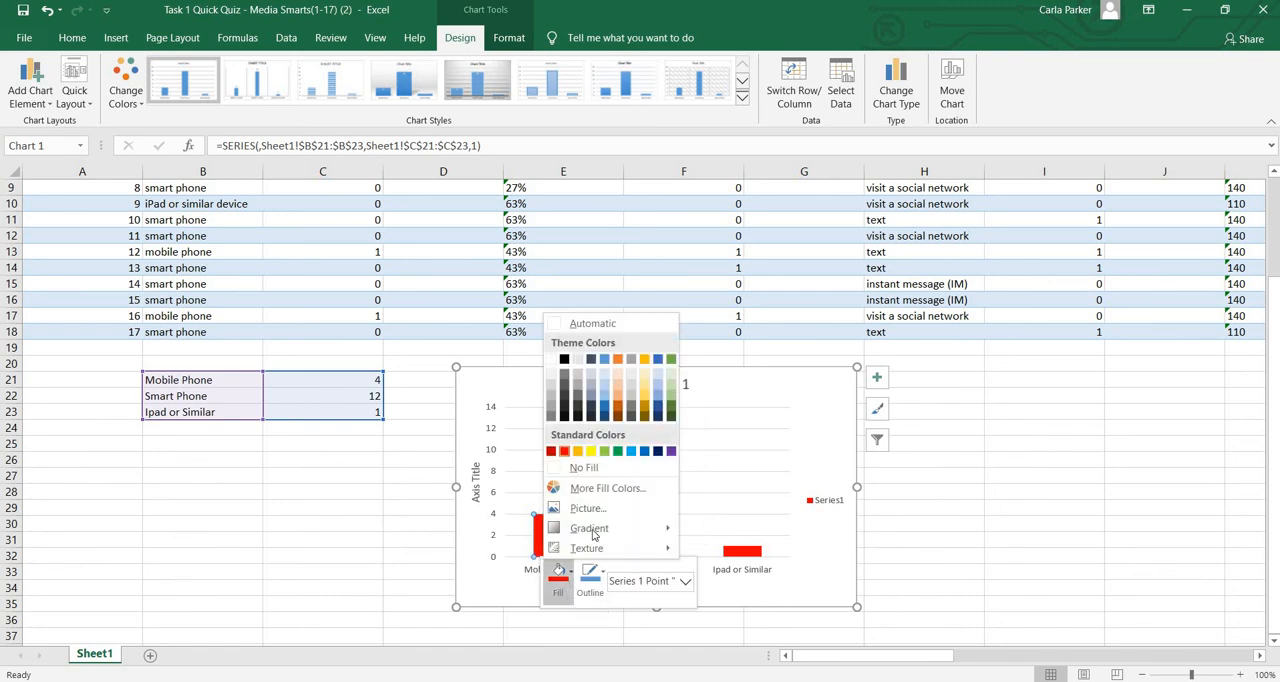
{"action": "left_click", "coordinate": [591, 451]}
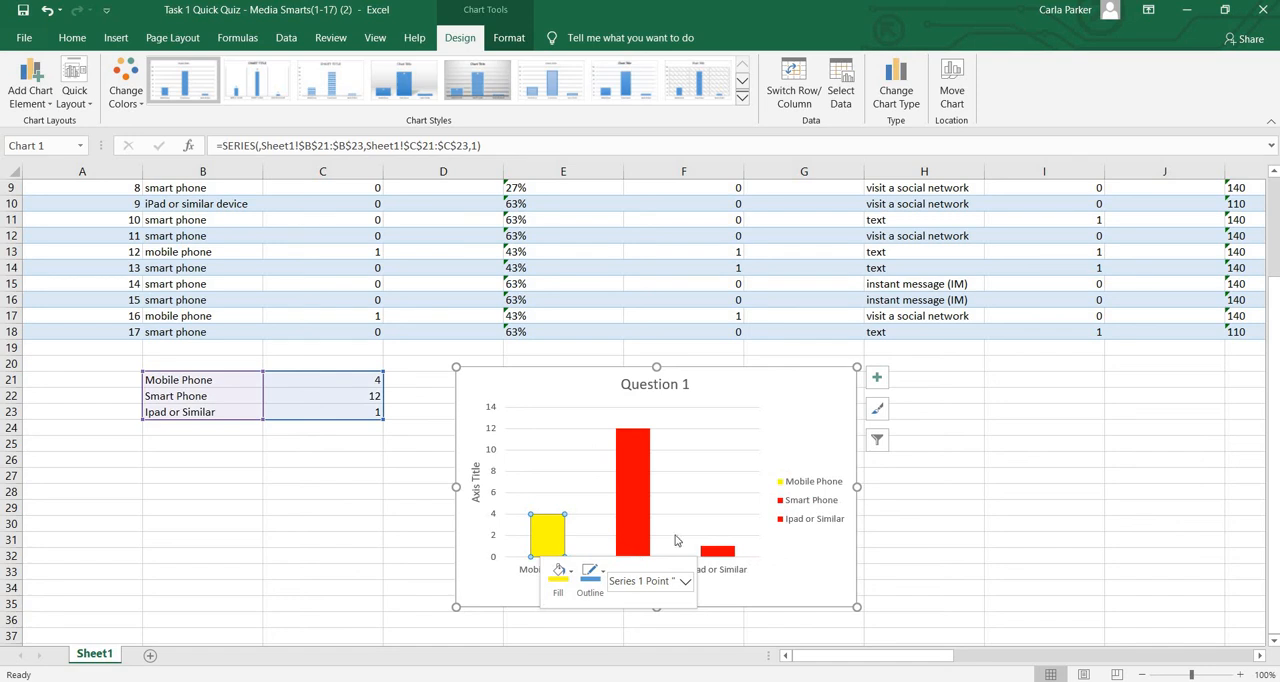
Recolour only the Ipad or Similar column green and deselect the chart
{"action": "left_click", "coordinate": [714, 552]}
{"action": "right_click", "coordinate": [714, 552]}
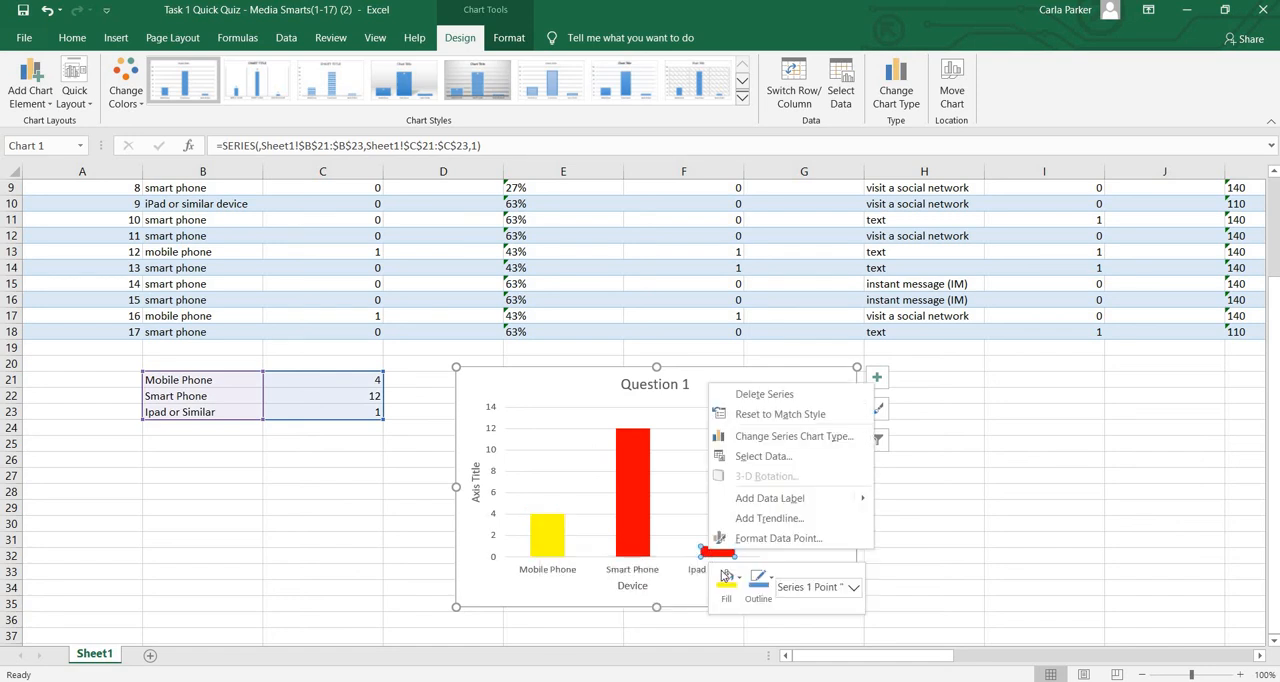
{"action": "left_click", "coordinate": [726, 575]}
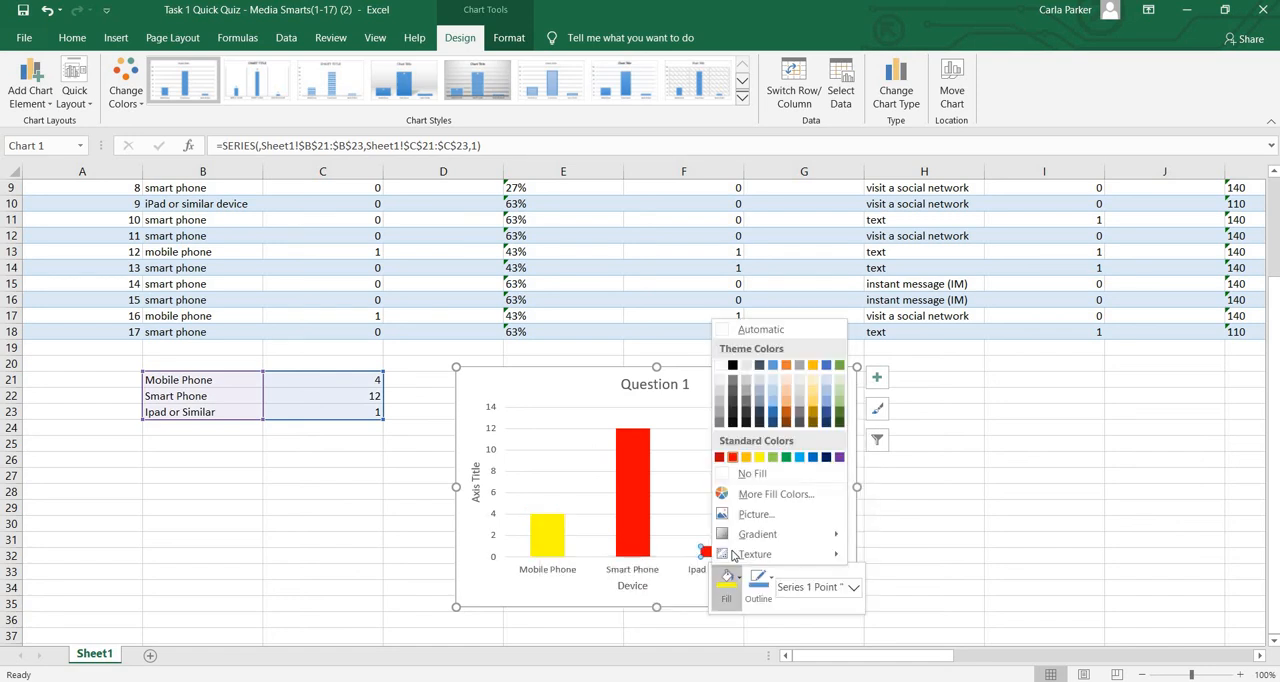
{"action": "left_click", "coordinate": [776, 458]}
{"action": "left_click", "coordinate": [831, 549]}
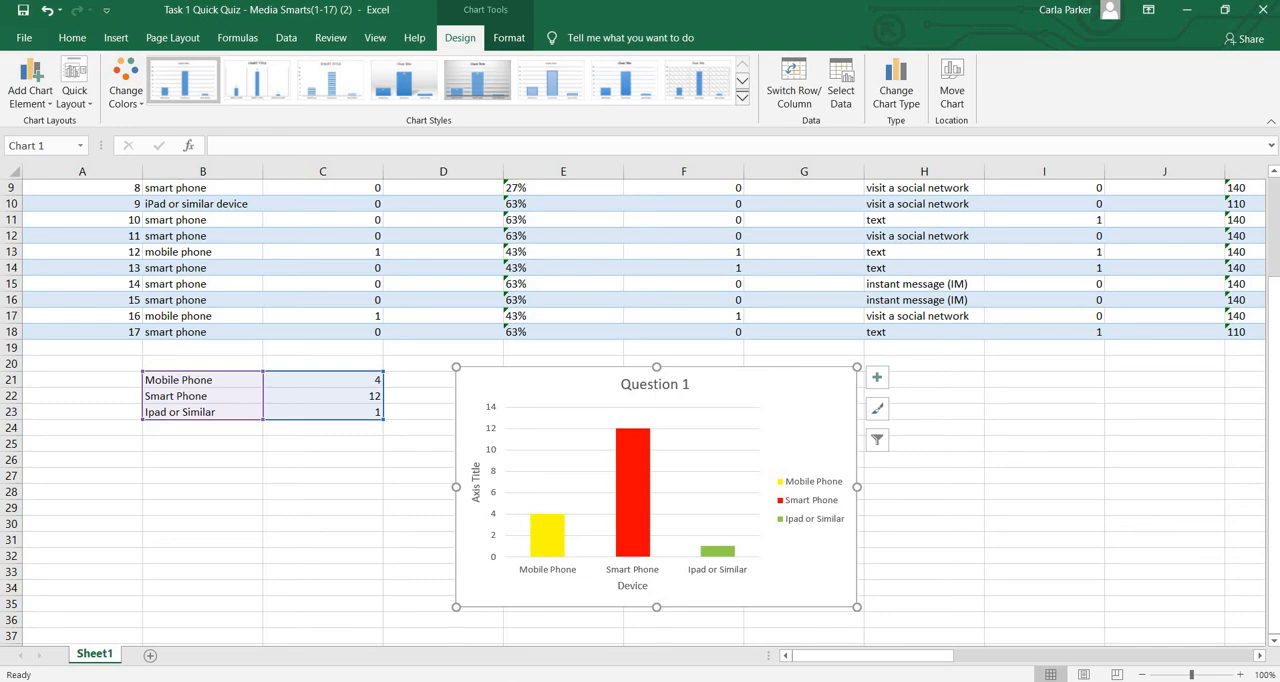
Switch back to the browser showing the quiz's Microsoft Forms responses
{"action": "key", "text": "alt+Tab"}
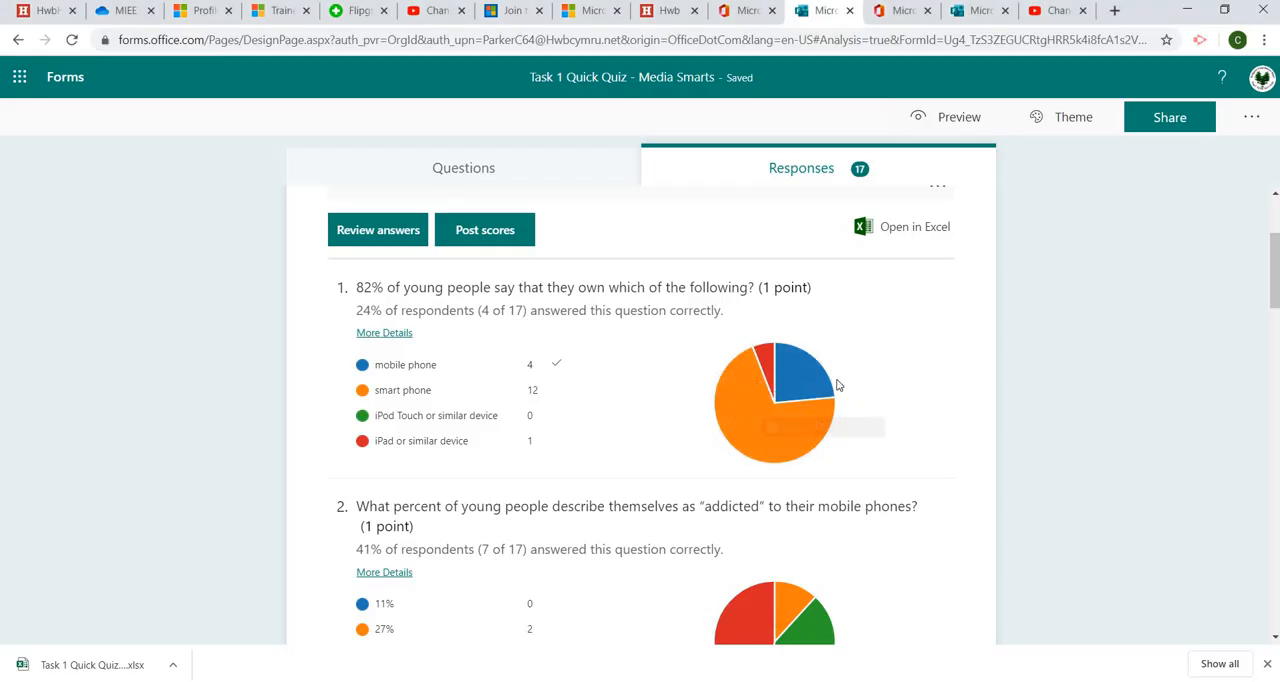